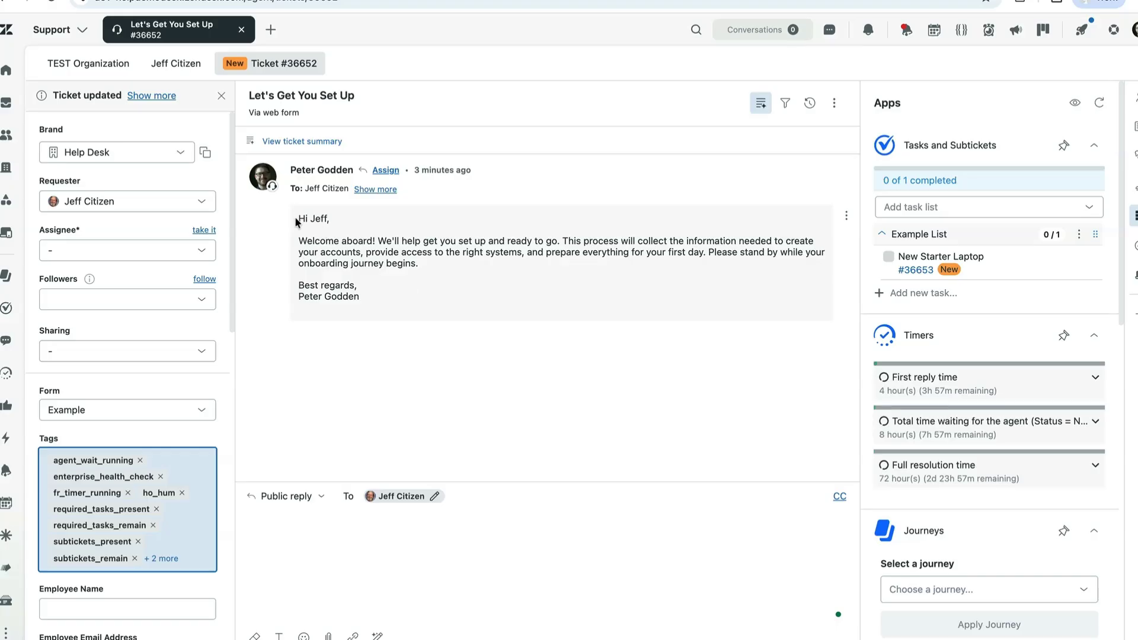
Review the ticket's welcome message and the matching request-received email in Gmail, then return to the Zendesk ticket
{"action": "left_click_drag", "start_coordinate": [293, 238], "coordinate": [549, 285]}
{"action": "left_click", "coordinate": [549, 285]}
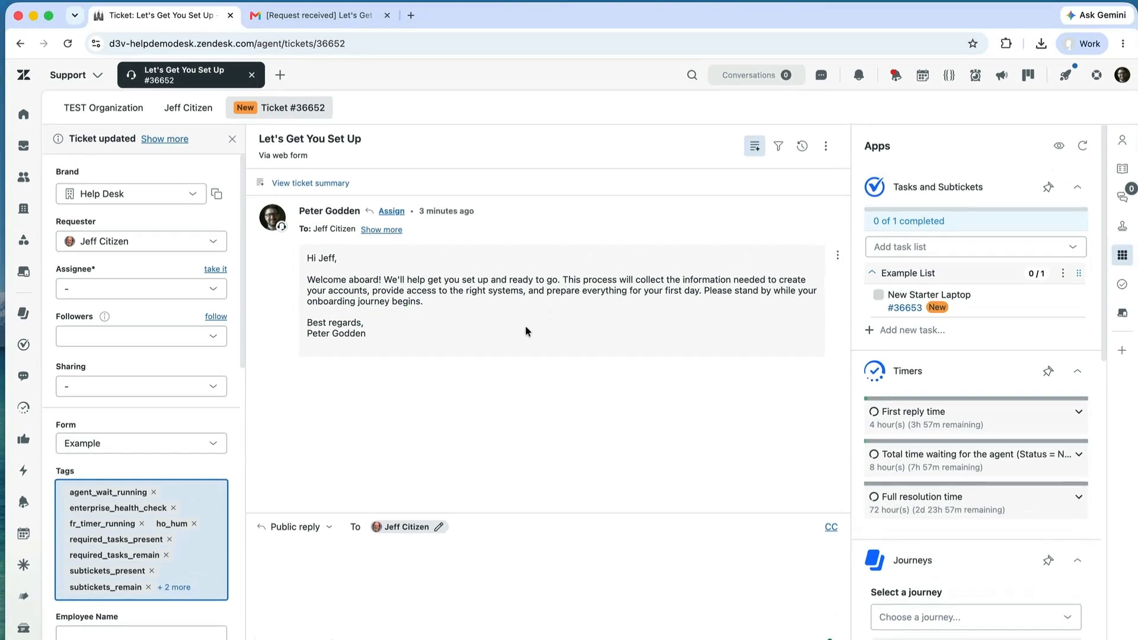
{"action": "left_click", "coordinate": [336, 16]}
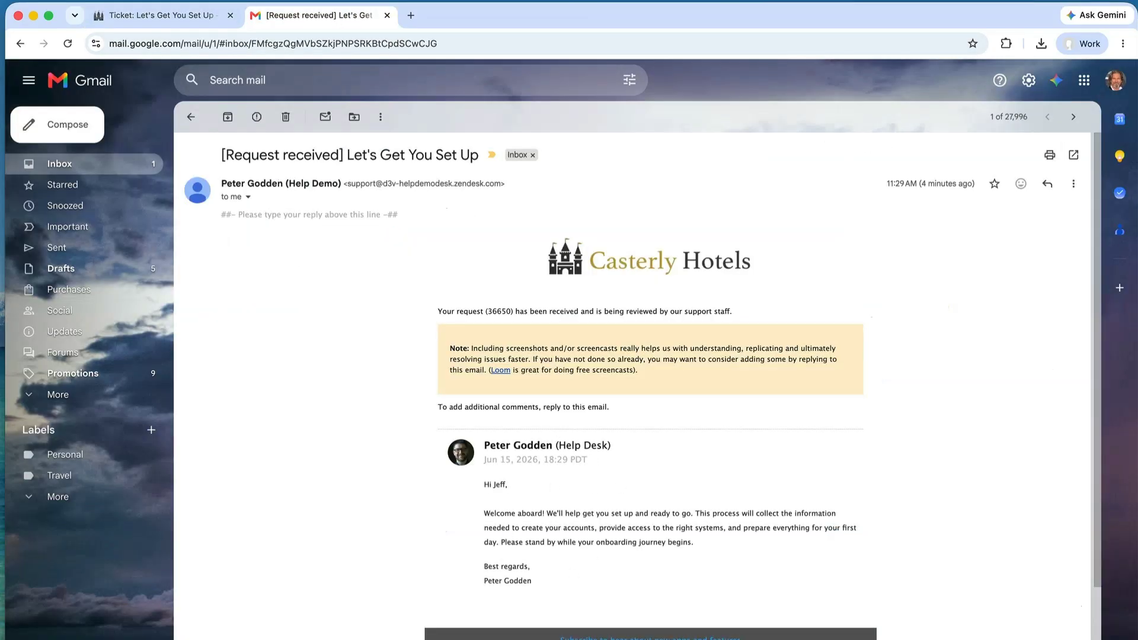
{"action": "left_click", "coordinate": [166, 16]}
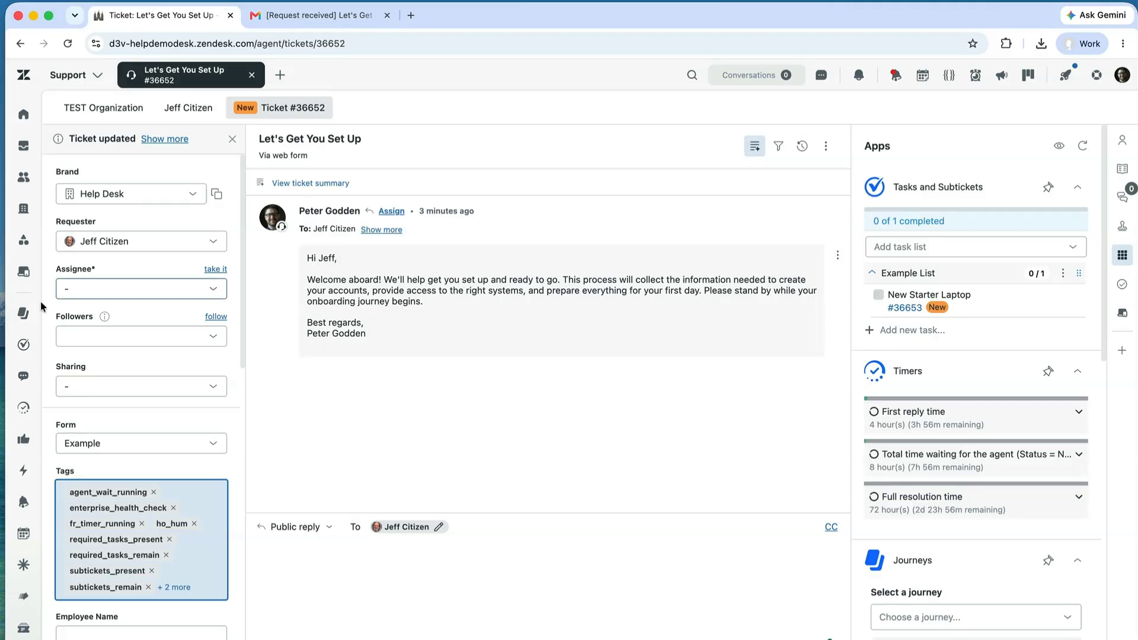
Create a new journey in the Journeys app and name it "Example New Hire Onboarding"
{"action": "left_click", "coordinate": [23, 315]}
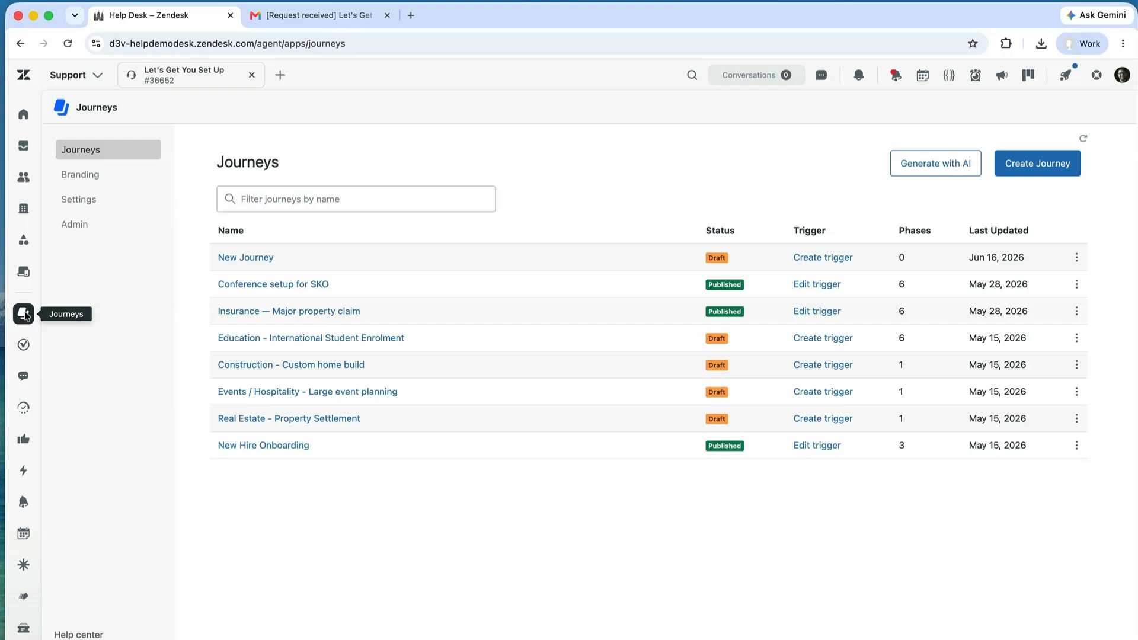
{"action": "left_click", "coordinate": [1047, 177]}
{"action": "left_click", "coordinate": [369, 159]}
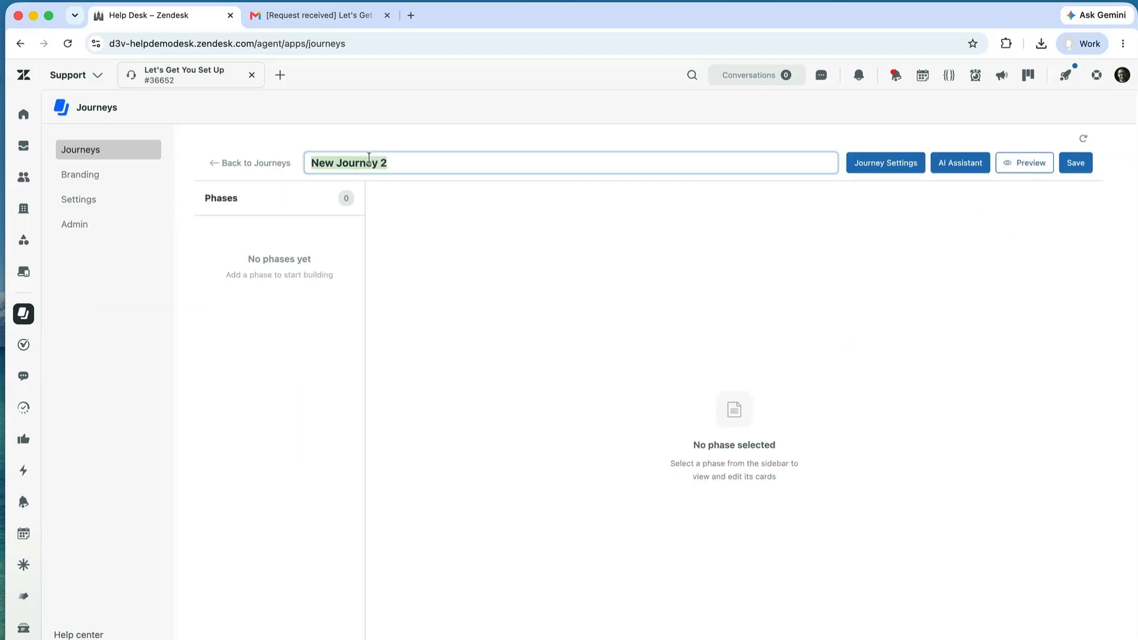
{"action": "type", "text": "Exam"}
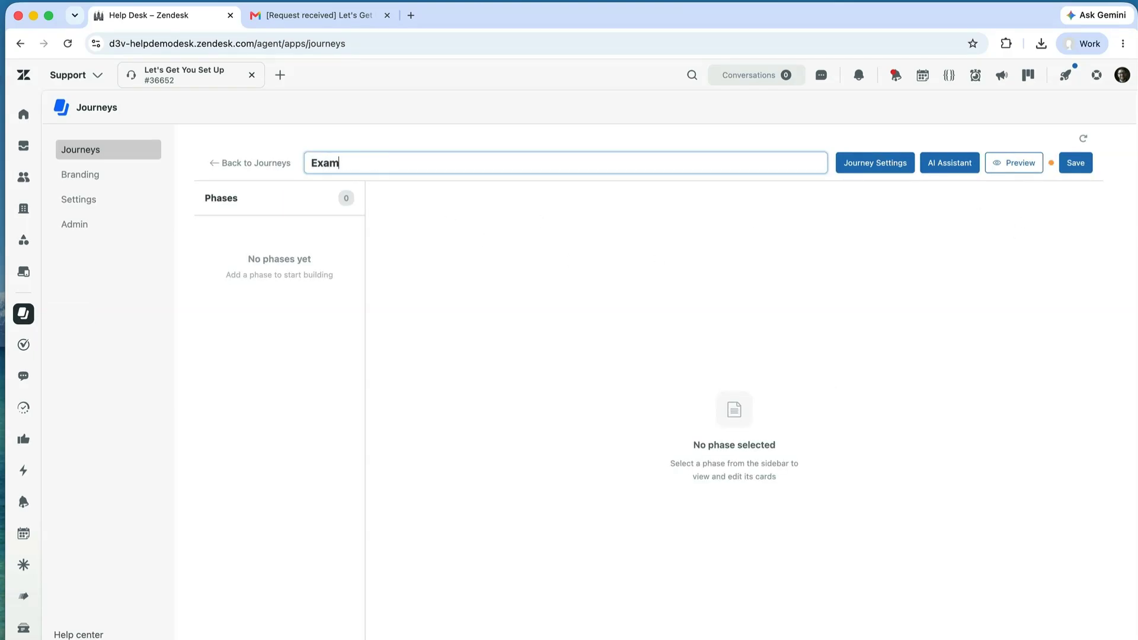
{"action": "type", "text": "ple New Hire Onboarding"}
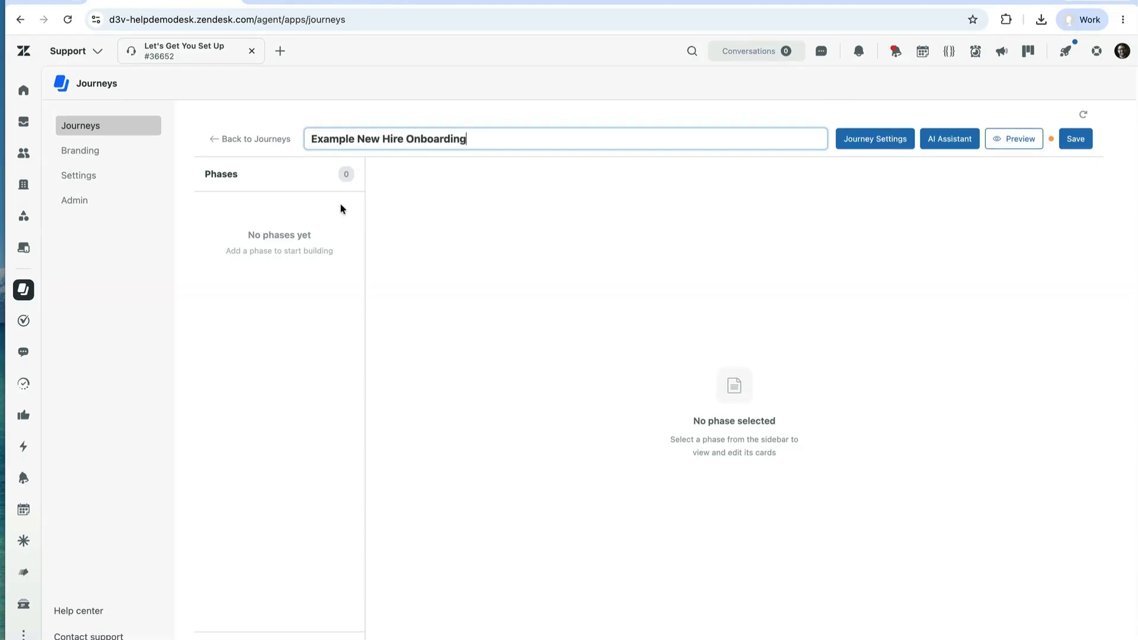
Add a first phase to the journey and name it "Before day 1"
{"action": "left_click", "coordinate": [296, 603]}
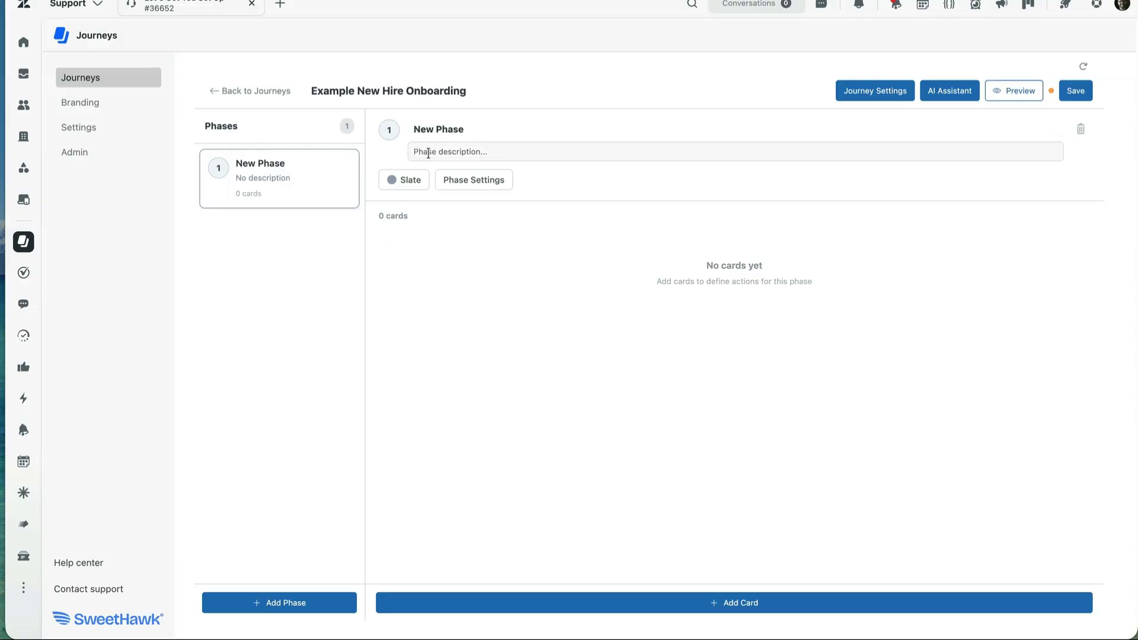
{"action": "left_click", "coordinate": [433, 129]}
{"action": "type", "text": "Before"}
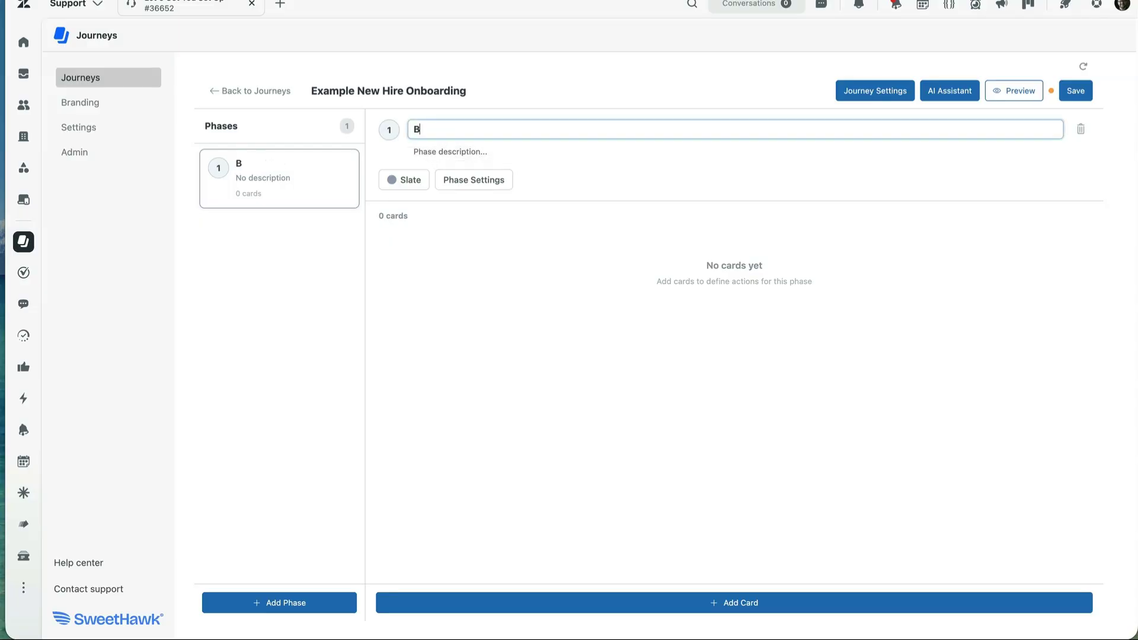
{"action": "type", "text": " day 1"}
Add an Article card to the "Before day 1" phase with the title "Before You Start (Optional)"
{"action": "left_click", "coordinate": [573, 603]}
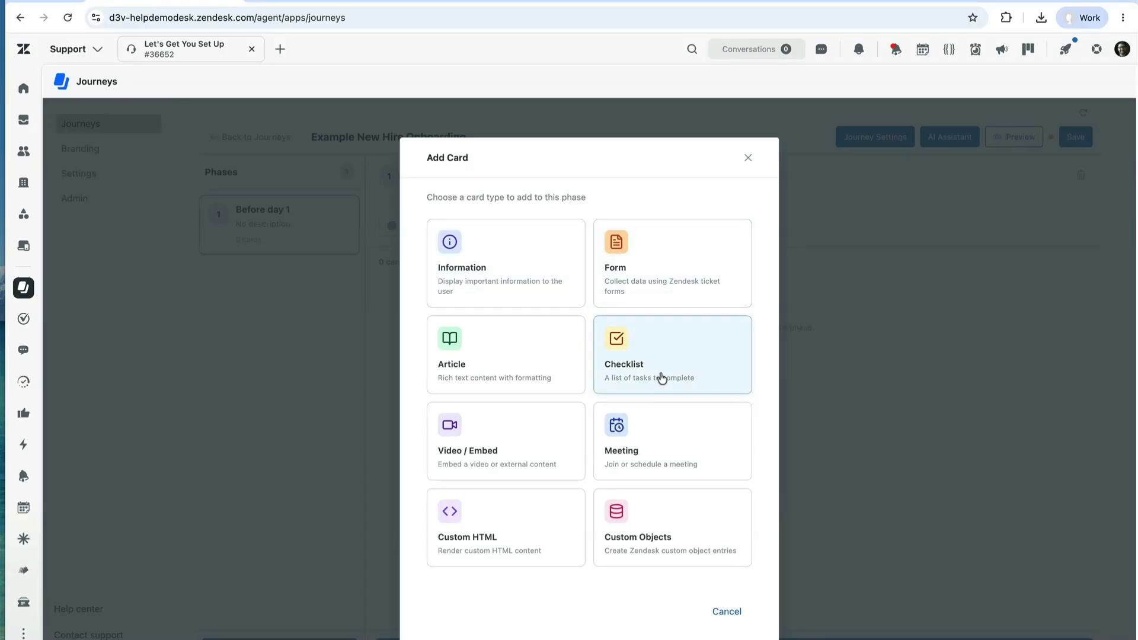
{"action": "left_click", "coordinate": [504, 347]}
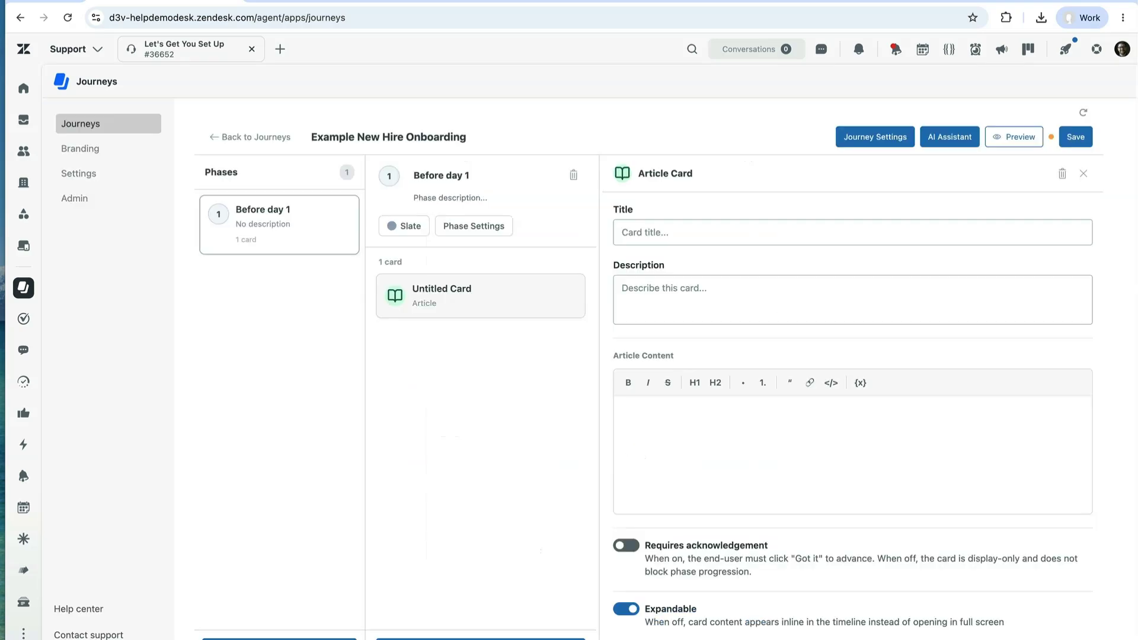
{"action": "left_click", "coordinate": [747, 232]}
{"action": "type", "text": "Before You Start (Optional)"}
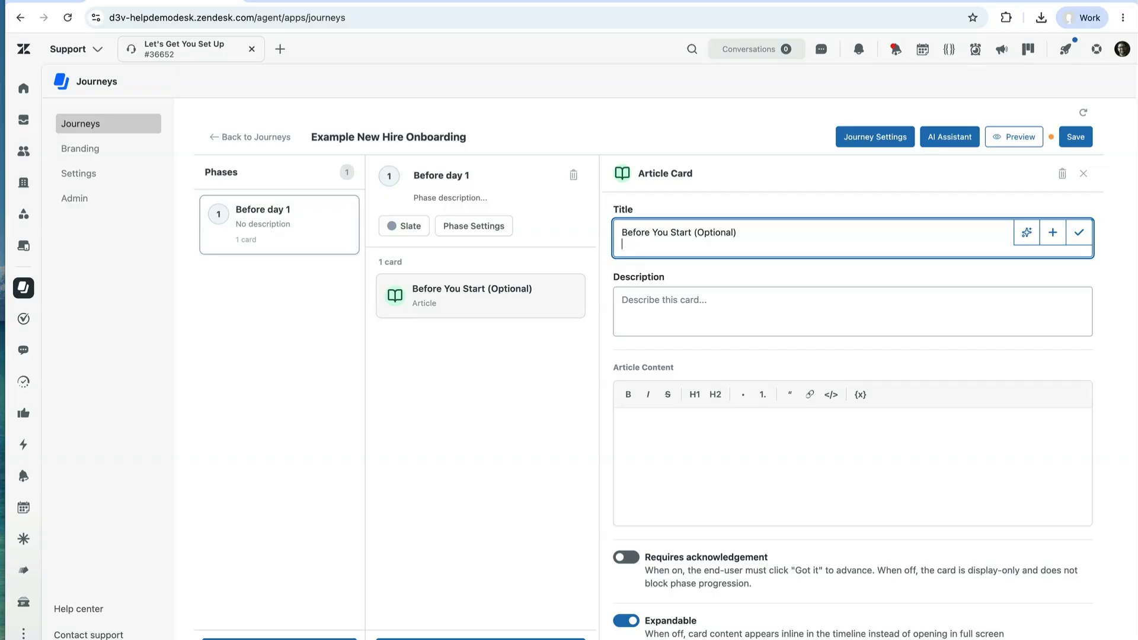
Paste the prepared first-week onboarding text into the article content and turn on Requires acknowledgement for the card
{"action": "key", "text": "super+Tab"}
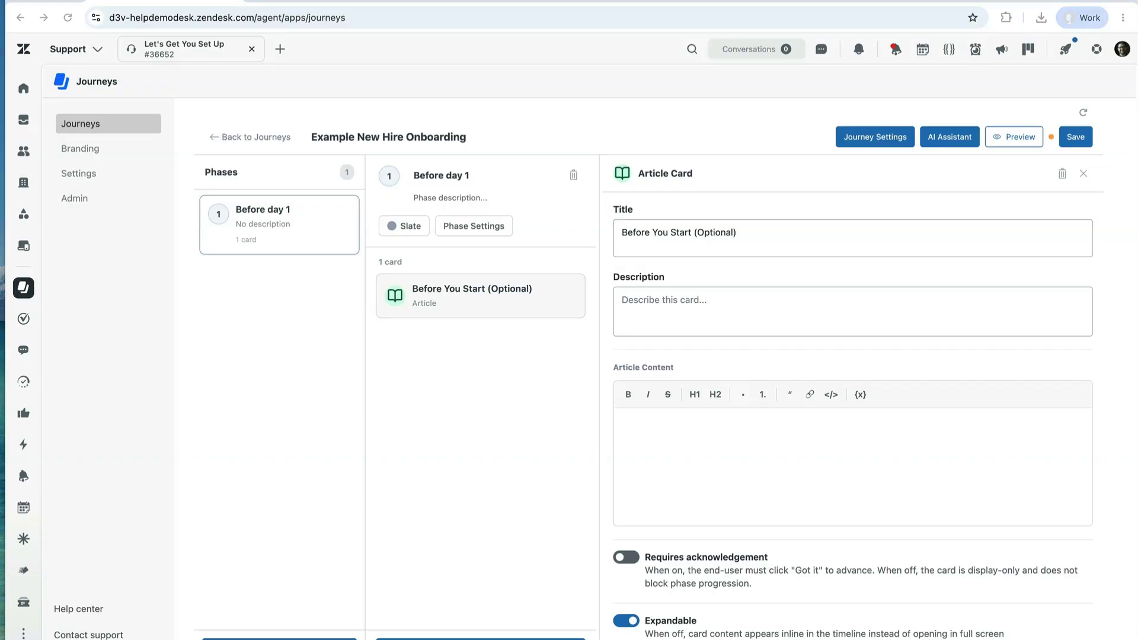
{"action": "left_click", "coordinate": [706, 447]}
{"action": "key", "text": "super+v"}
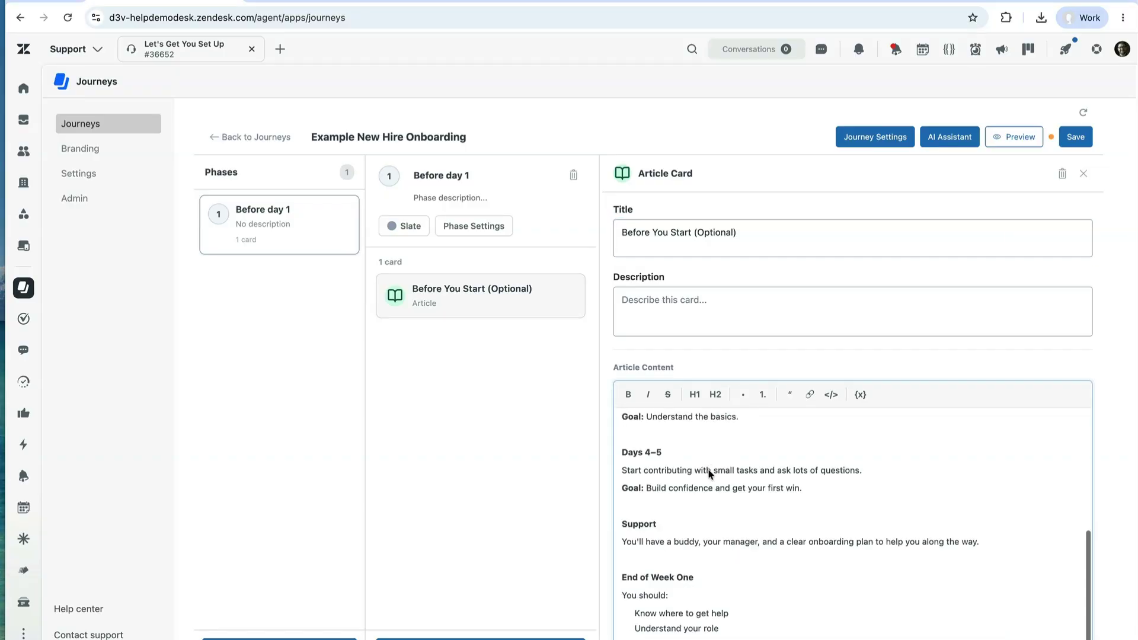
{"action": "scroll", "coordinate": [794, 224], "scroll_direction": "down", "scroll_amount": 5}
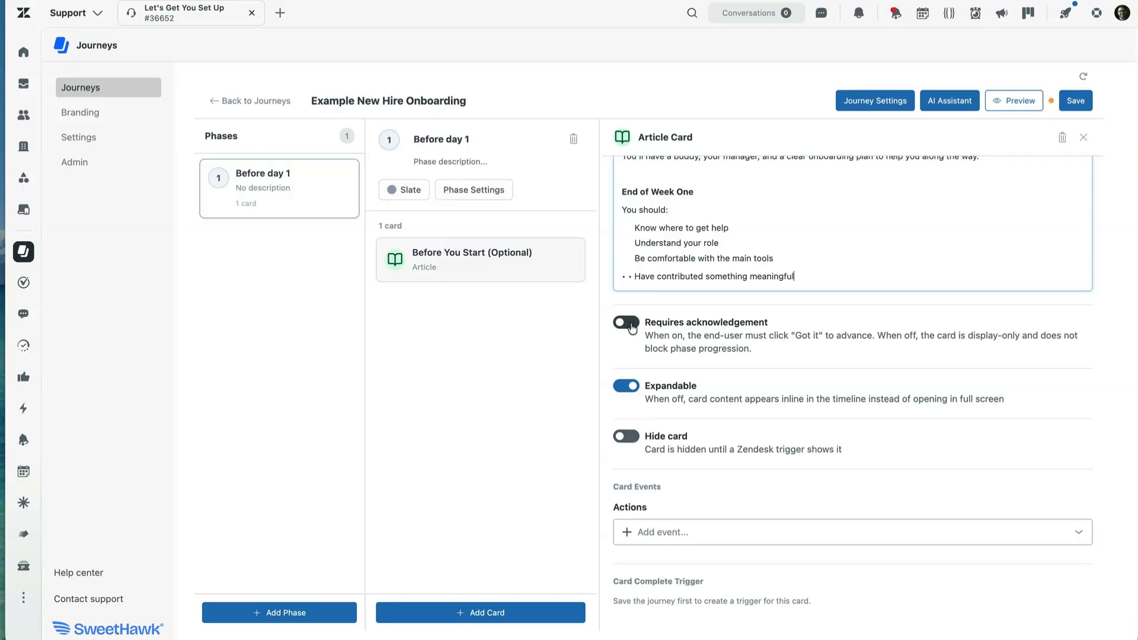
{"action": "left_click", "coordinate": [631, 325]}
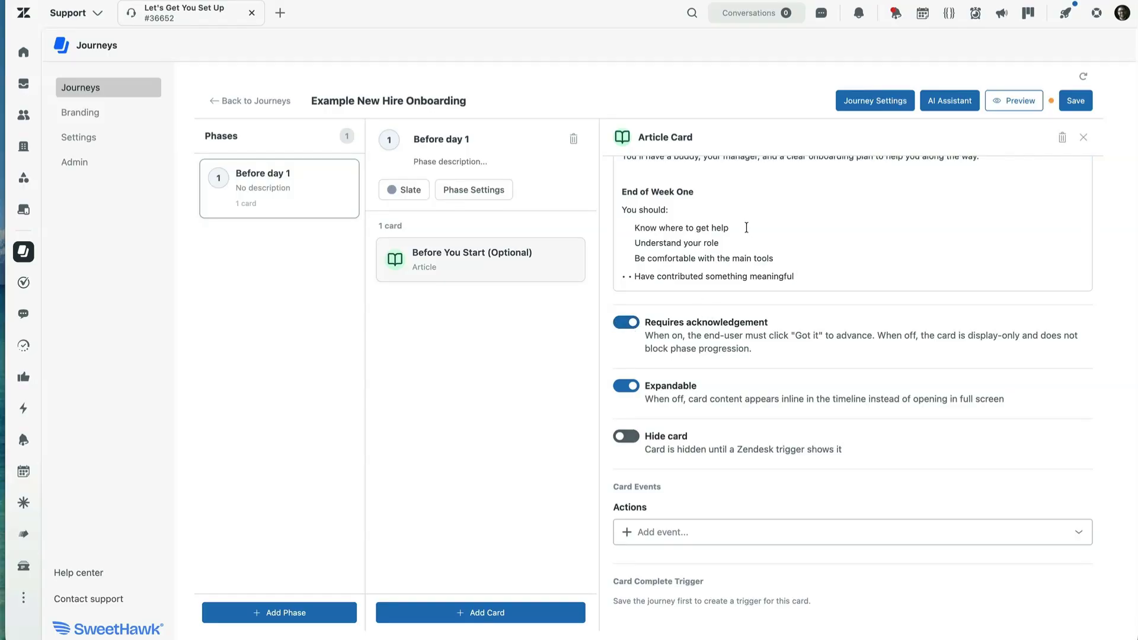
Add a Form card to the "Before day 1" phase with the title "Basic information"
{"action": "left_click", "coordinate": [485, 615]}
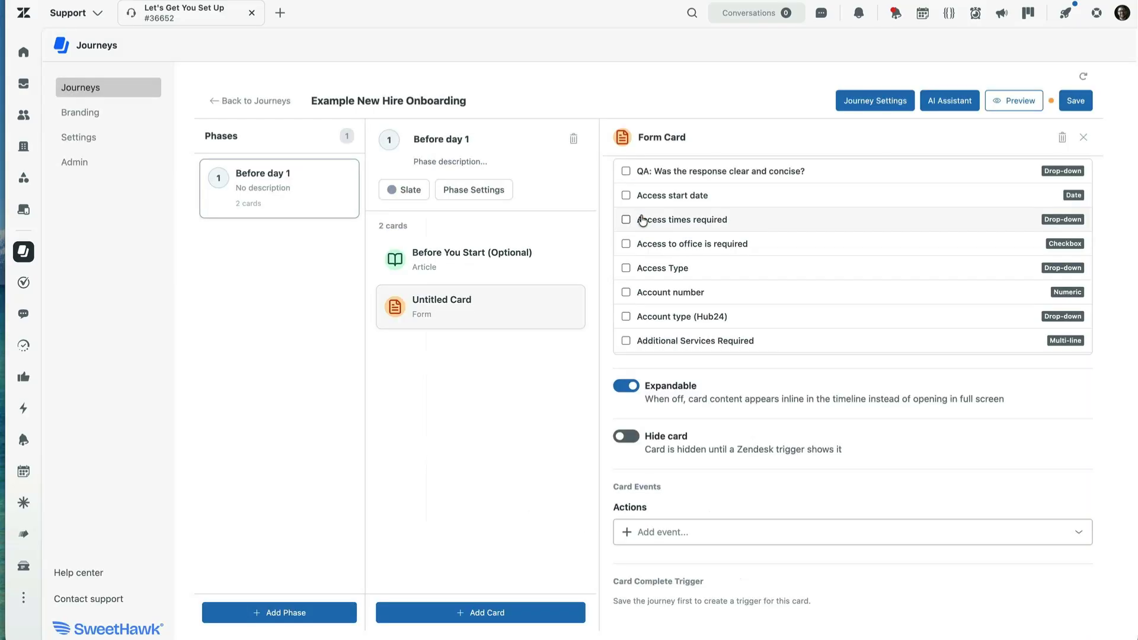
{"action": "left_click", "coordinate": [642, 220]}
{"action": "scroll", "coordinate": [705, 295], "scroll_direction": "up", "scroll_amount": 4}
{"action": "left_click", "coordinate": [691, 190]}
{"action": "type", "text": "Ba"}
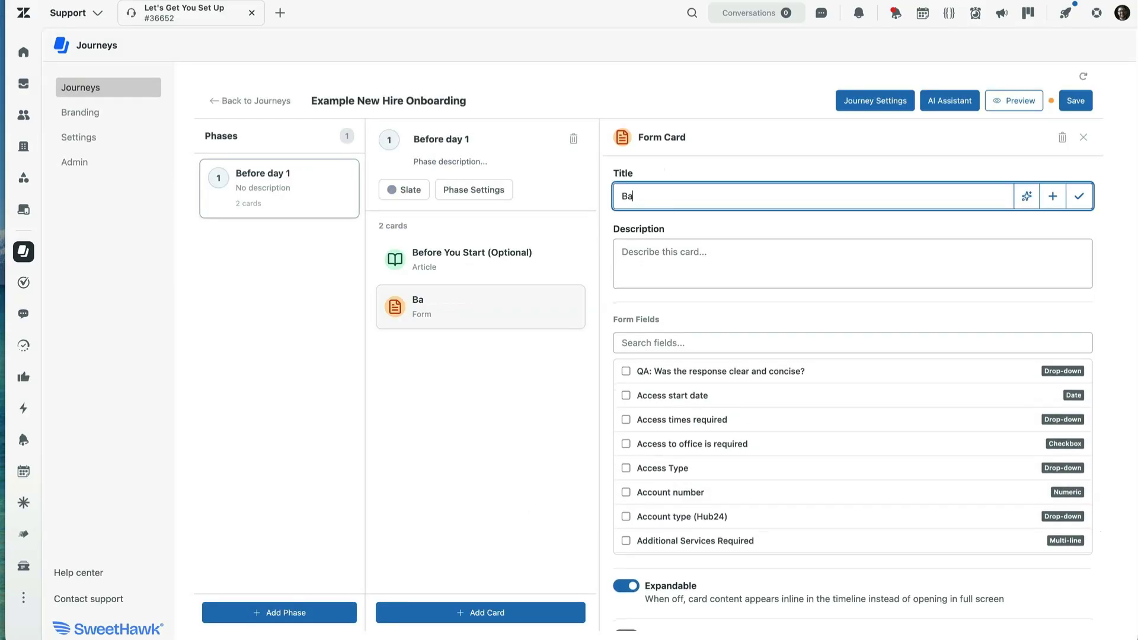
{"action": "type", "text": "sic information"}
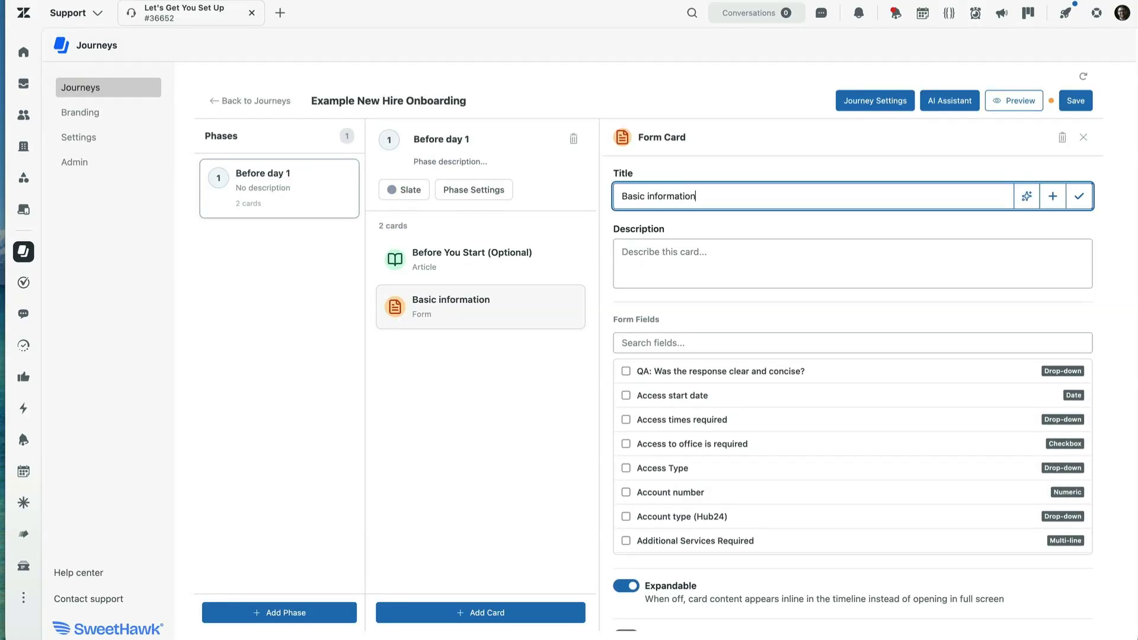
Find the "Full legal name (NH-E)" field and include it in the Basic information form
{"action": "left_click", "coordinate": [651, 277]}
{"action": "left_click", "coordinate": [670, 344]}
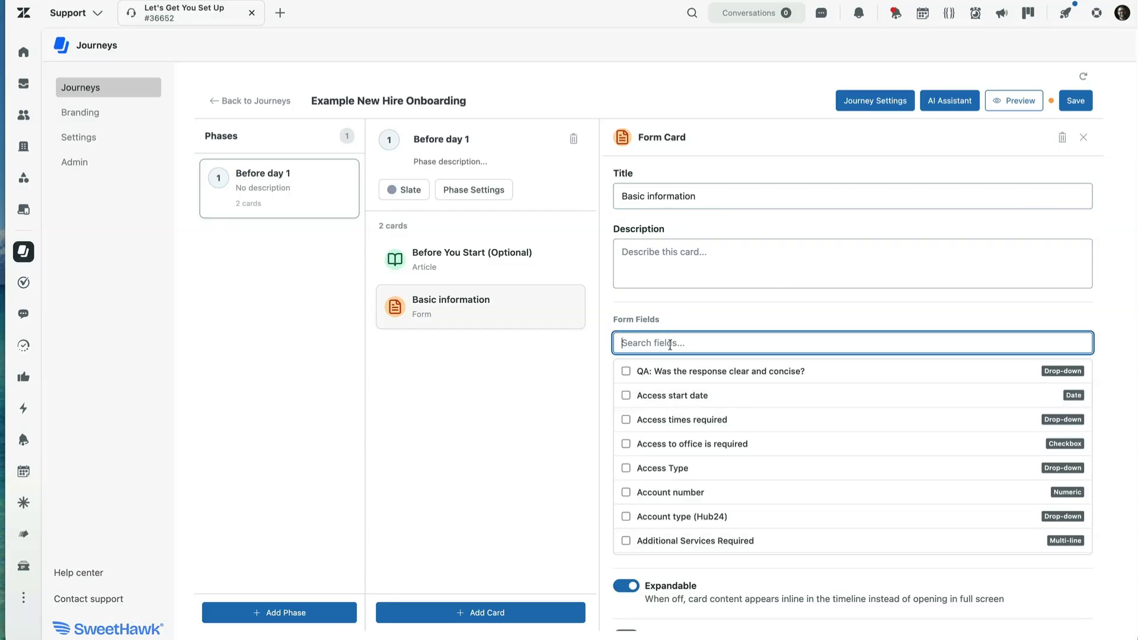
{"action": "type", "text": "Full le"}
{"action": "left_click", "coordinate": [673, 371]}
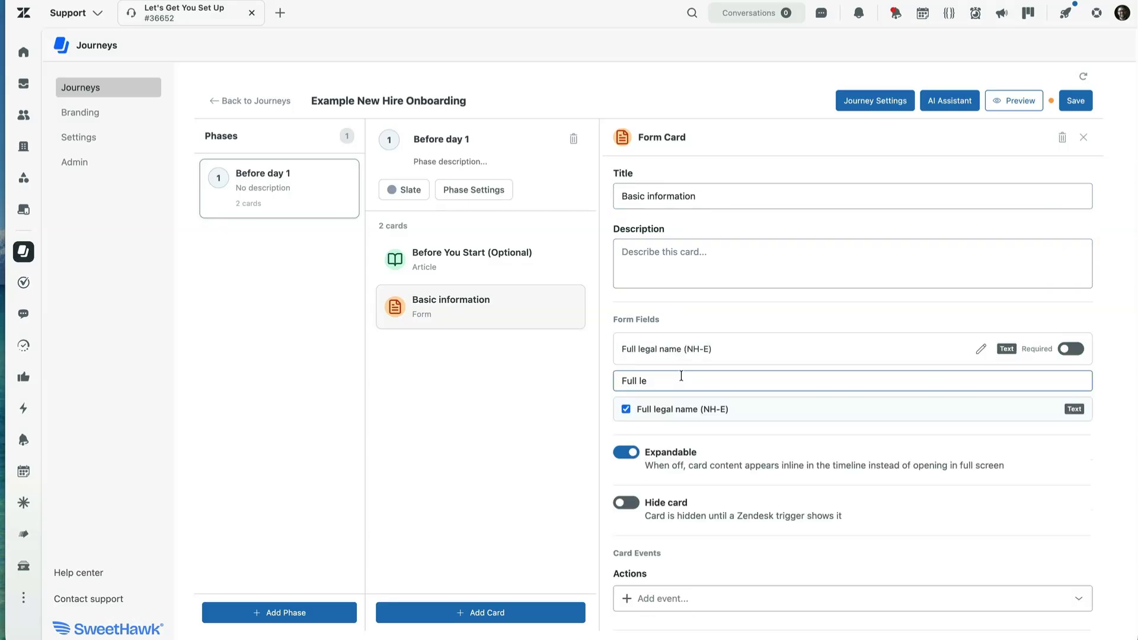
Replace the field search with "Job title" and include the "Job title (NH-E)" field in the form
{"action": "double_click", "coordinate": [640, 376]}
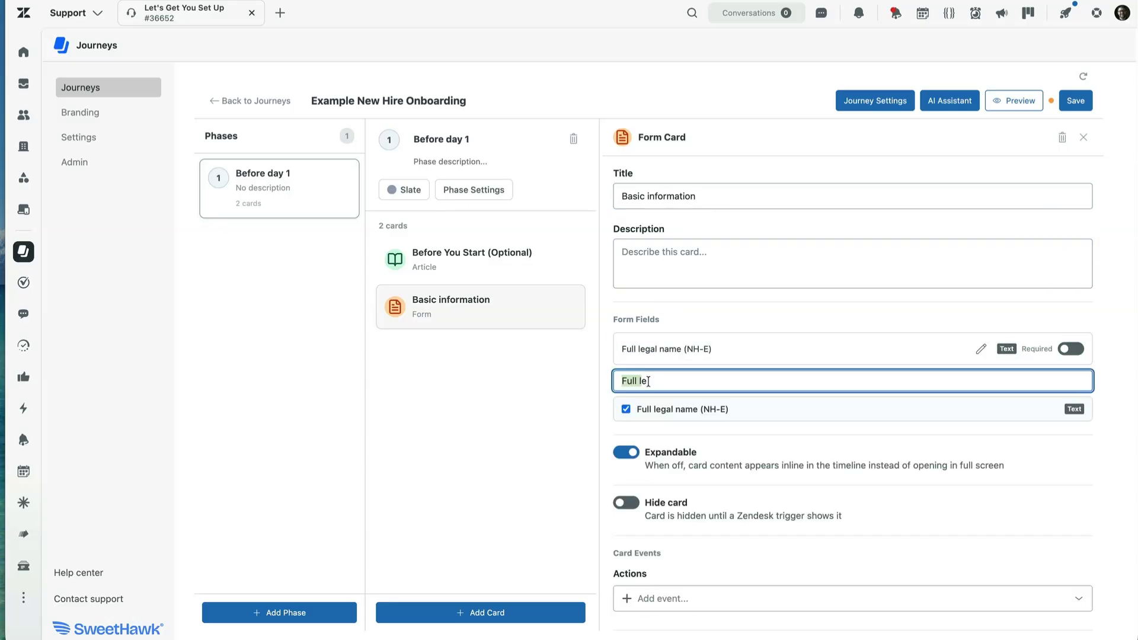
{"action": "double_click", "coordinate": [649, 381]}
{"action": "key", "text": "BackSpace"}
{"action": "key", "text": "BackSpace"}
{"action": "key", "text": "BackSpace"}
{"action": "key", "text": "BackSpace"}
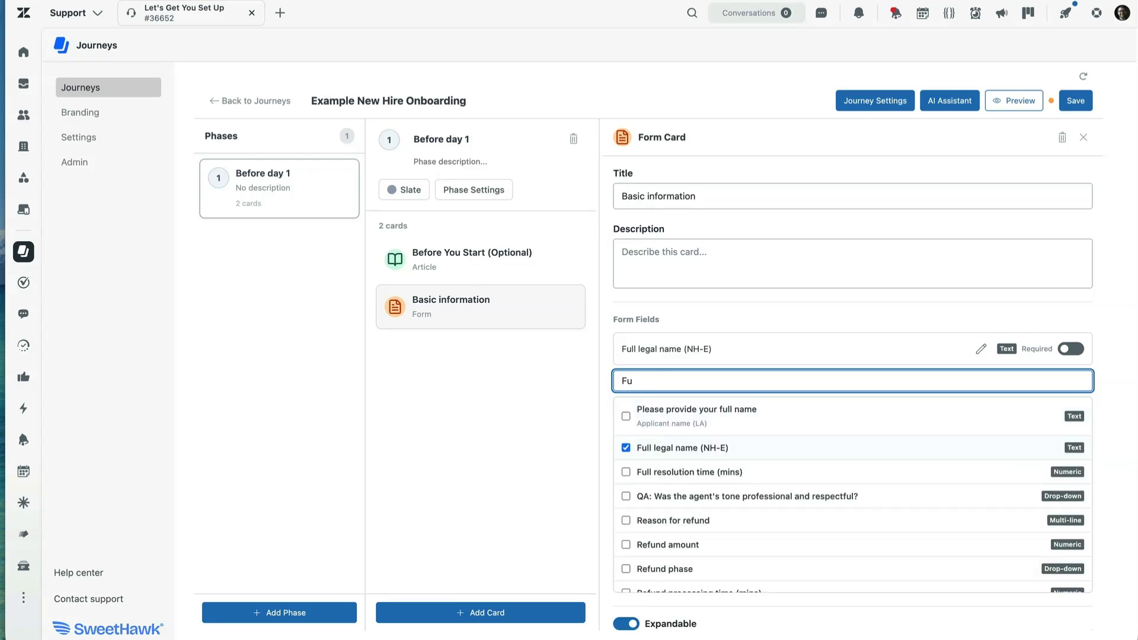
{"action": "key", "text": "BackSpace"}
{"action": "key", "text": "BackSpace"}
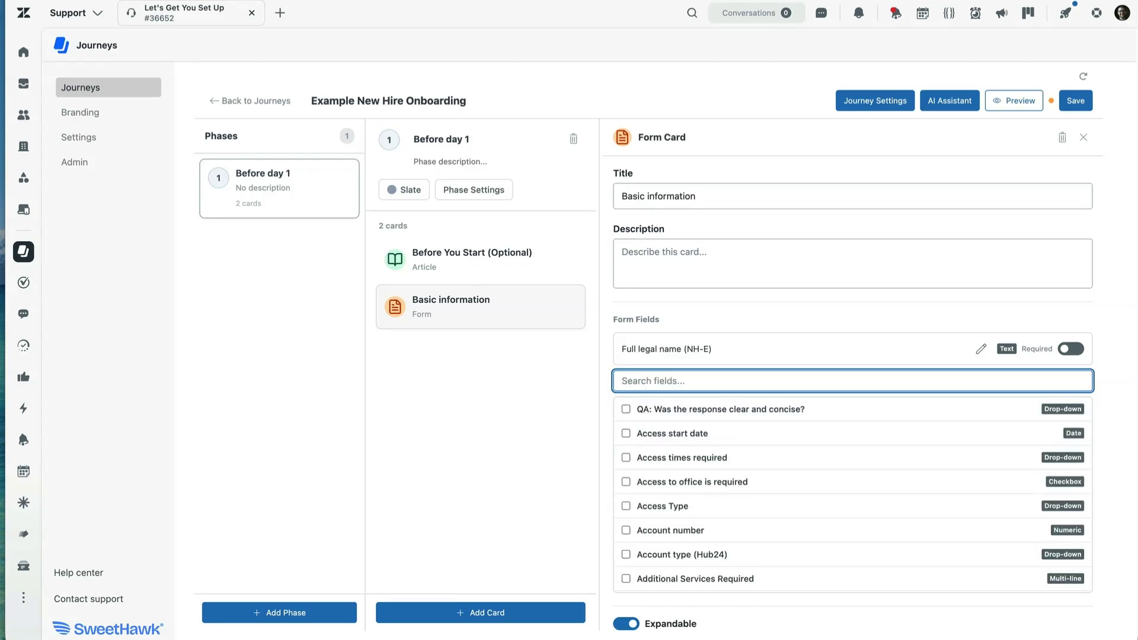
{"action": "type", "text": "Job title"}
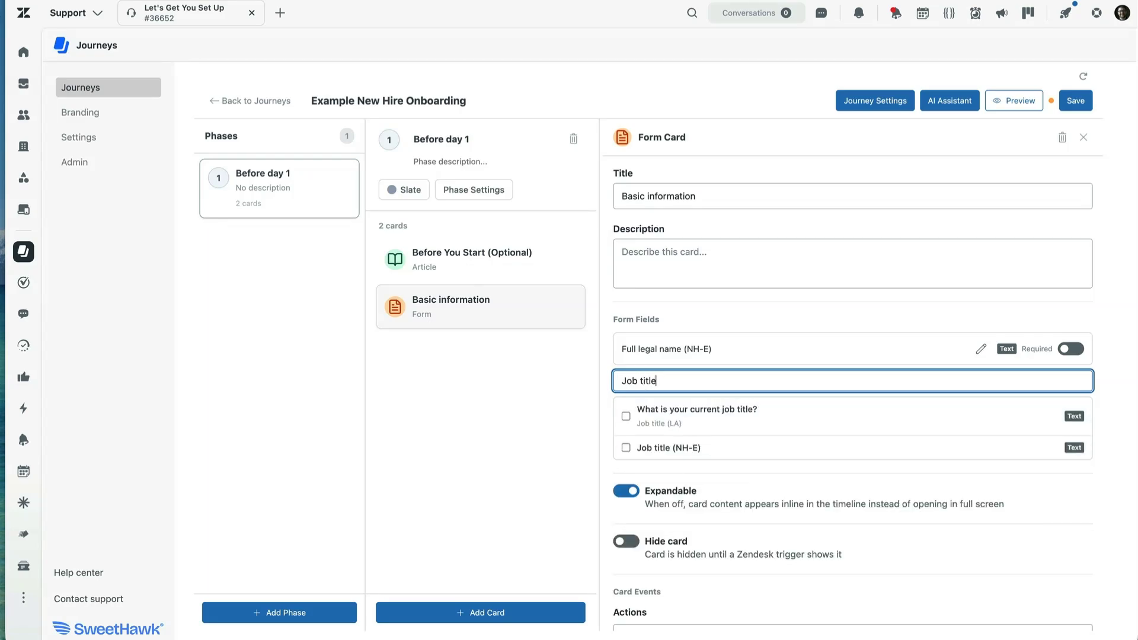
{"action": "left_click", "coordinate": [660, 451]}
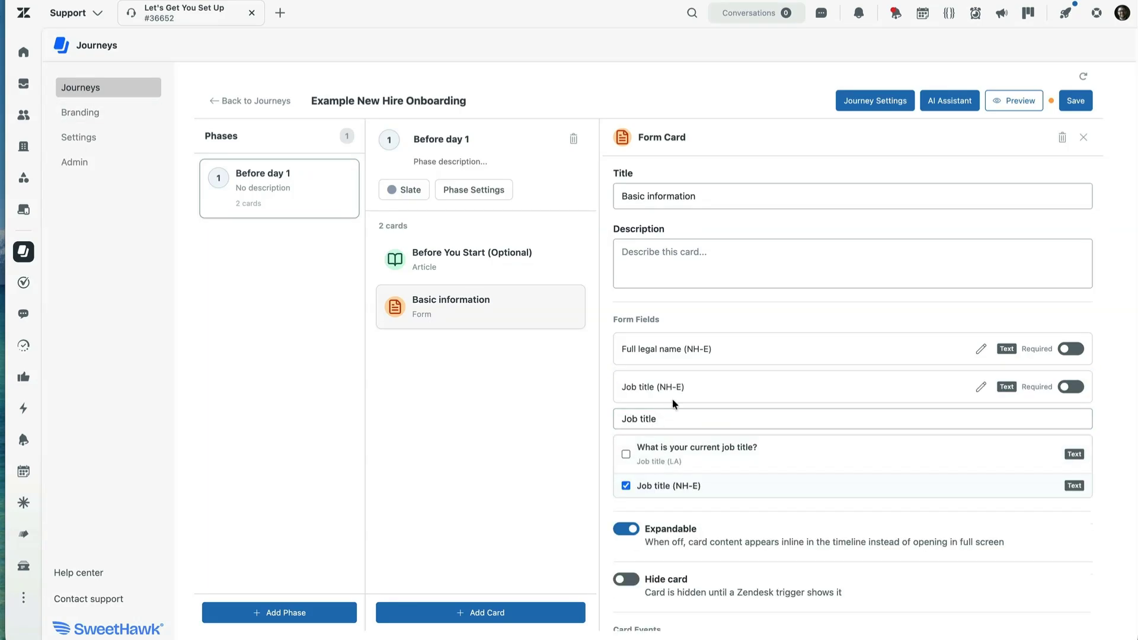
Search the form fields for "employment" and include the "Employment type (NH-E)" field in the form
{"action": "triple_click", "coordinate": [658, 419]}
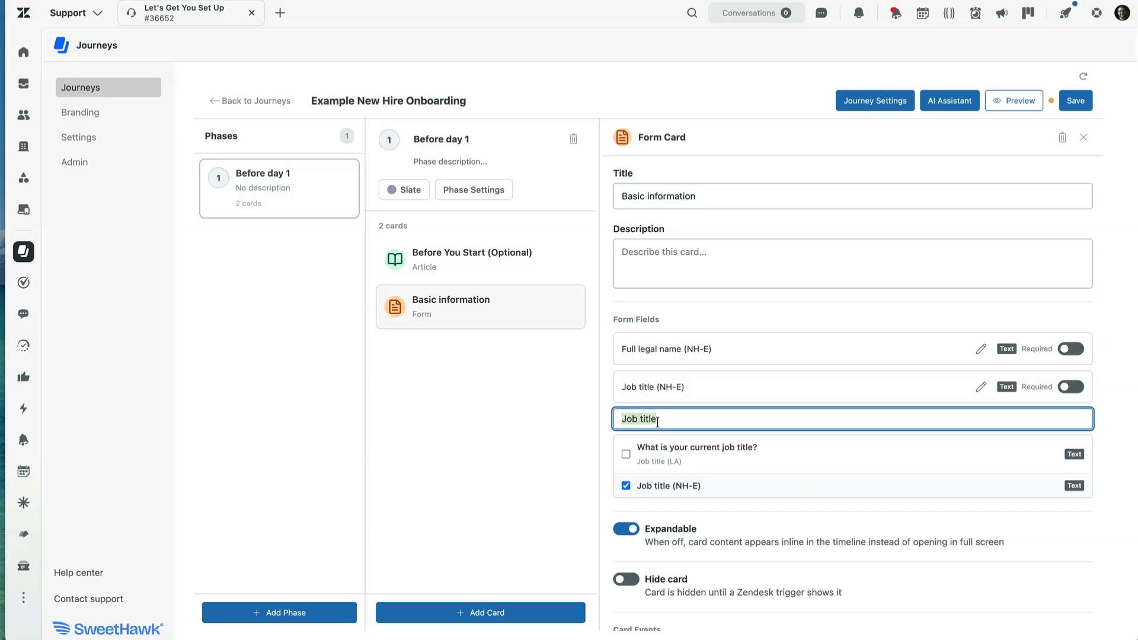
{"action": "type", "text": "employ"}
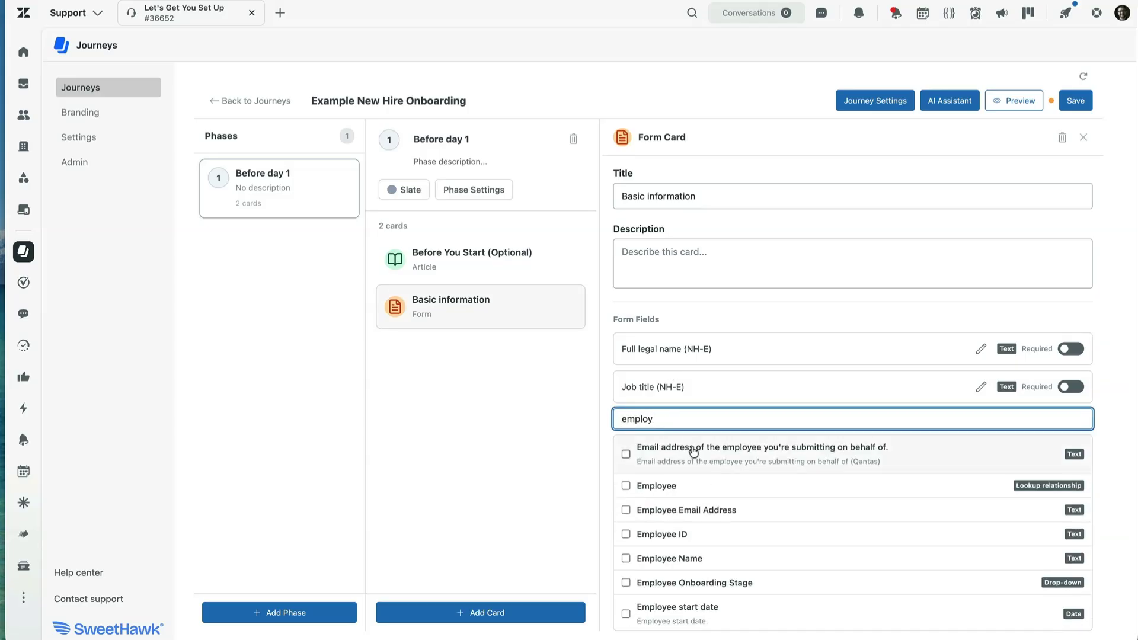
{"action": "type", "text": "meing"}
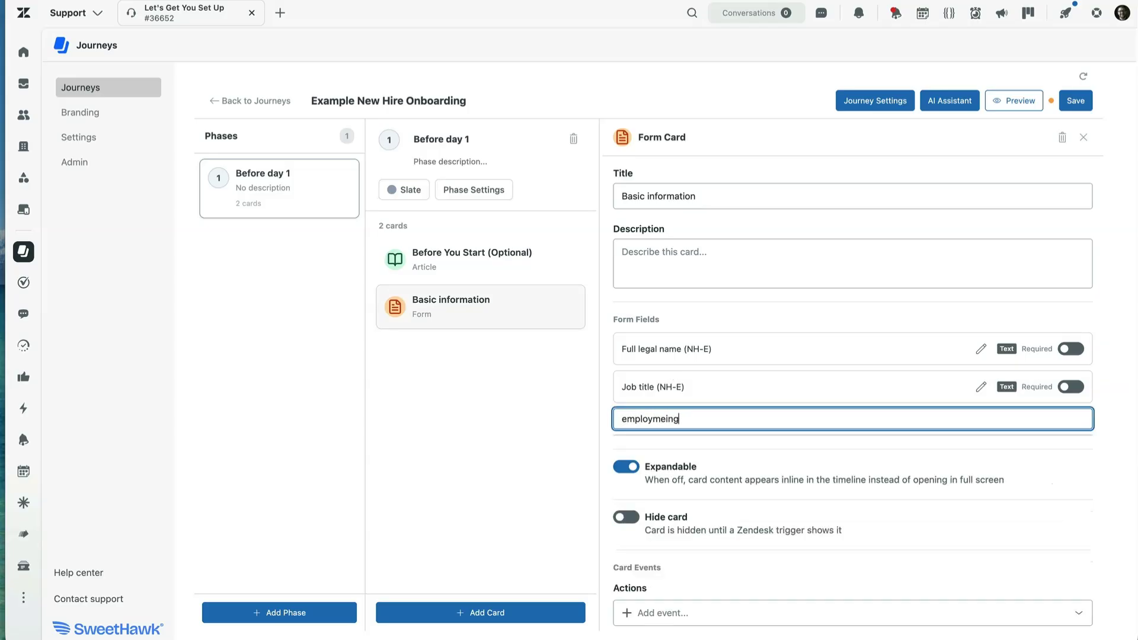
{"action": "key", "text": "BackSpace"}
{"action": "key", "text": "BackSpace"}
{"action": "key", "text": "BackSpace"}
{"action": "type", "text": "nt"}
{"action": "left_click", "coordinate": [670, 454]}
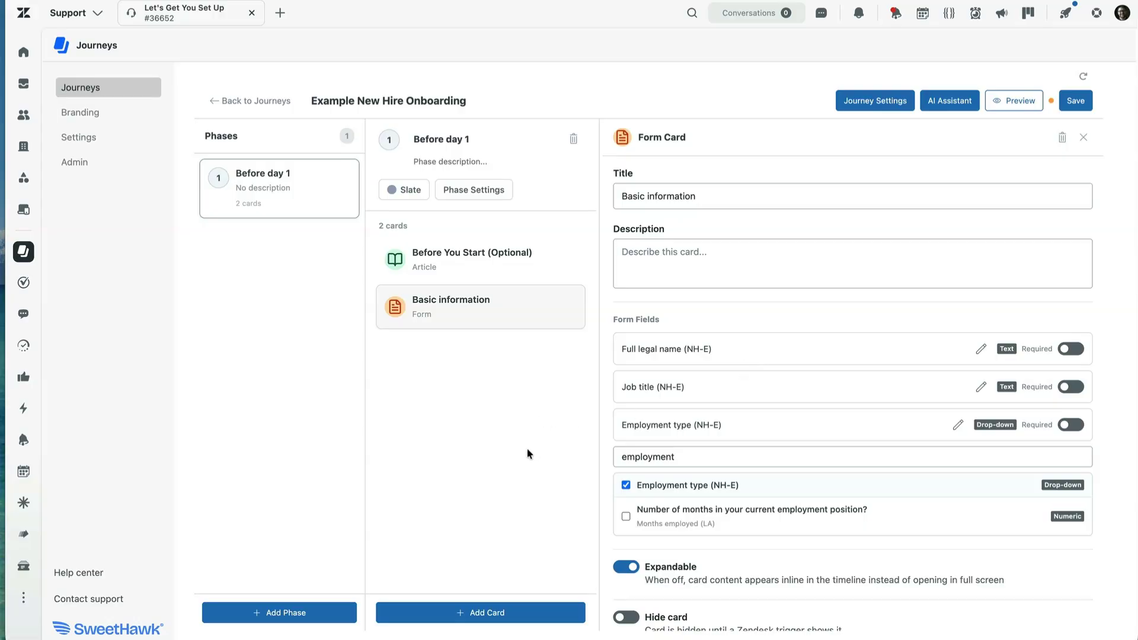
Add a Checklist card to the "Before day 1" phase with the title "Things to do"
{"action": "left_click", "coordinate": [484, 612]}
{"action": "left_click", "coordinate": [672, 318]}
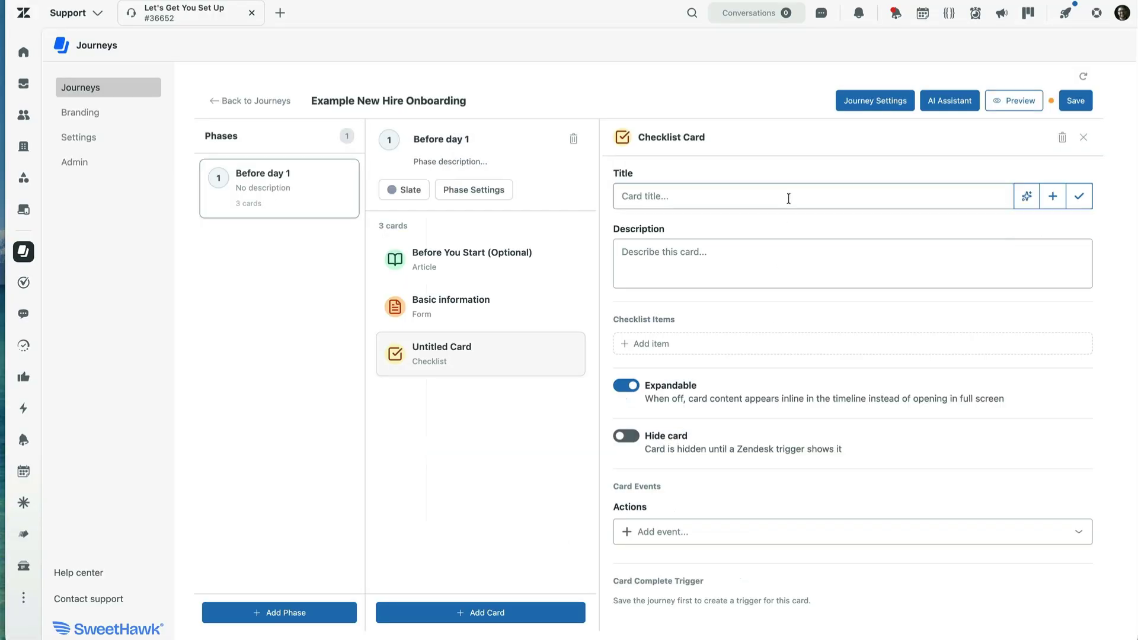
{"action": "left_click", "coordinate": [686, 190]}
{"action": "type", "text": "Things"}
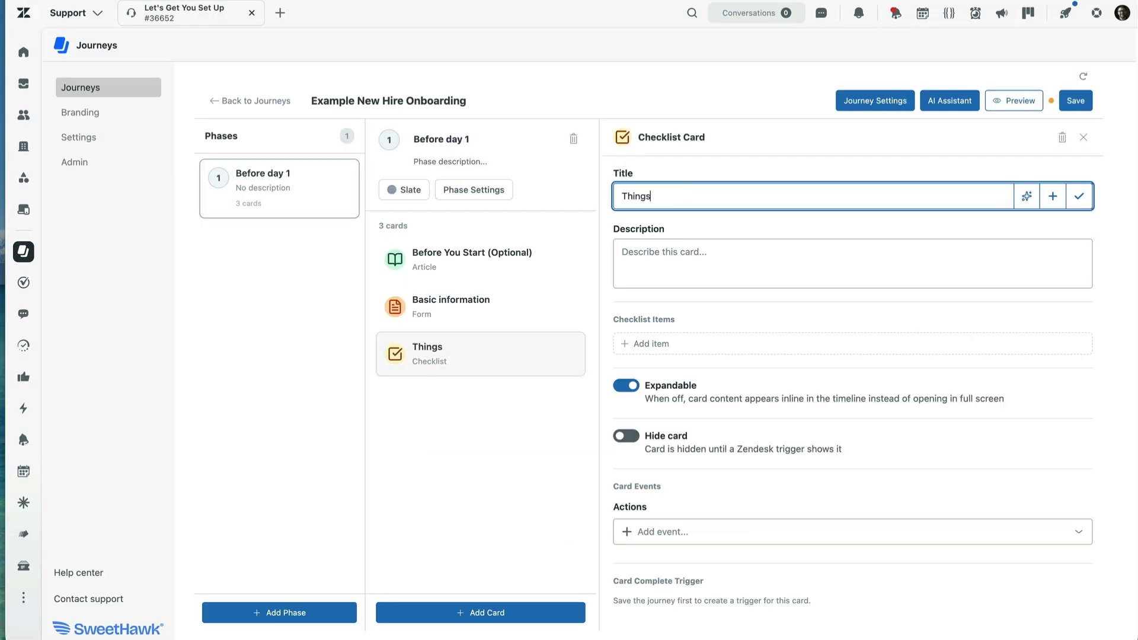
{"action": "type", "text": " to do"}
Add two checklist items named "Task 1" and "Task 2" to the Things to do card
{"action": "left_click", "coordinate": [664, 344]}
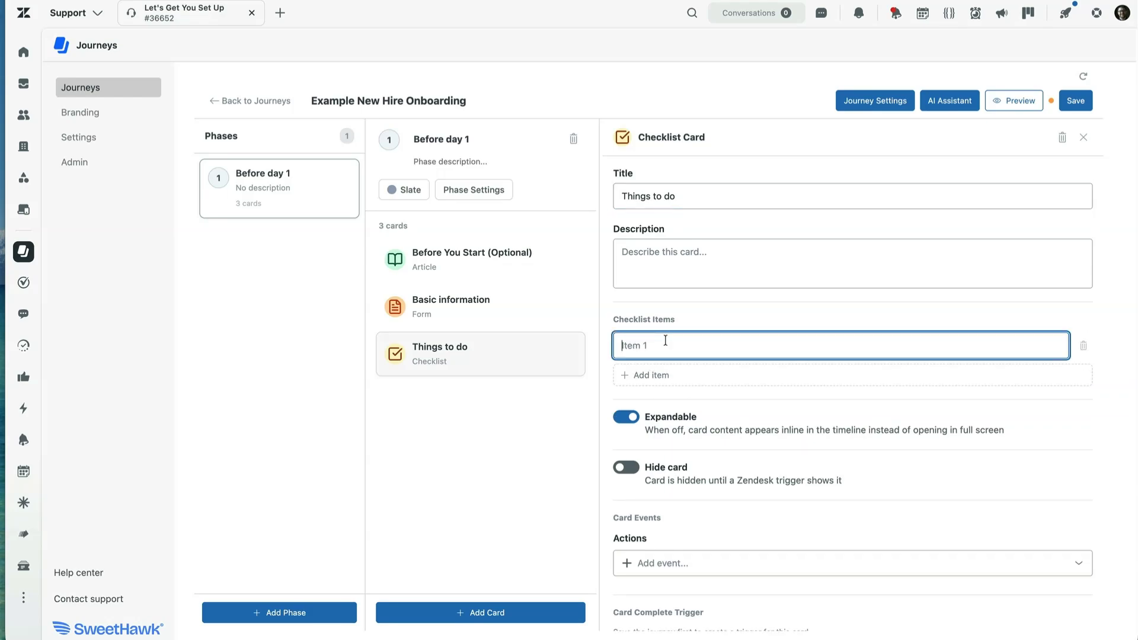
{"action": "type", "text": "Task 1"}
{"action": "left_click", "coordinate": [718, 379]}
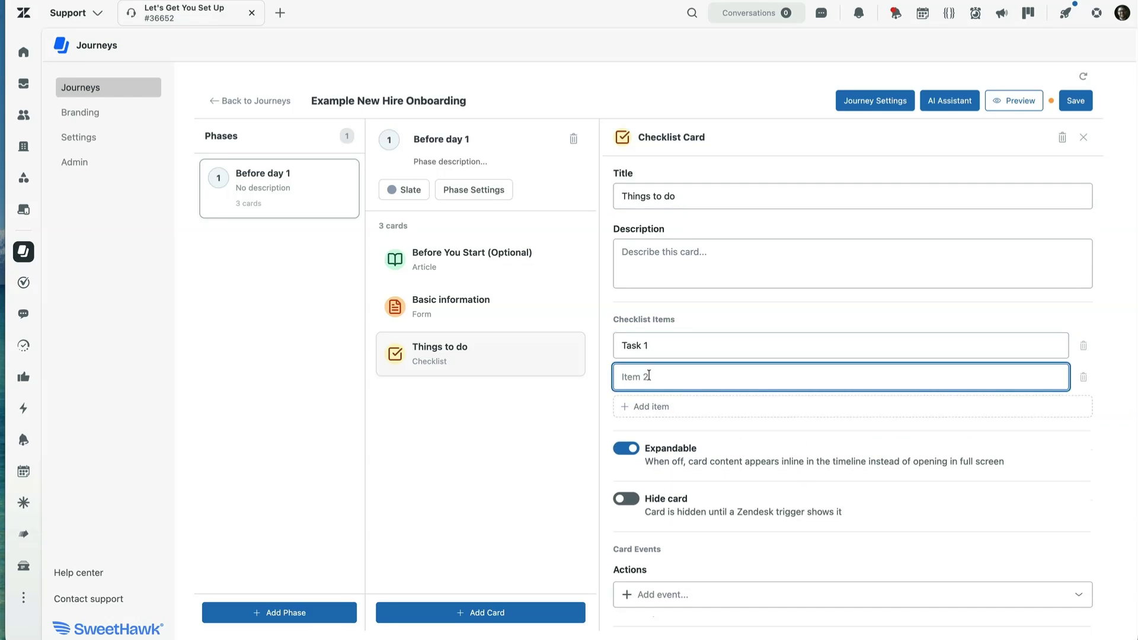
{"action": "type", "text": "task 2"}
{"action": "left_click", "coordinate": [622, 377]}
{"action": "key", "text": "Delete"}
{"action": "type", "text": "TT"}
Add an Article card titled "Your New Laptop" to the "Before day 1" phase
{"action": "left_click", "coordinate": [519, 615]}
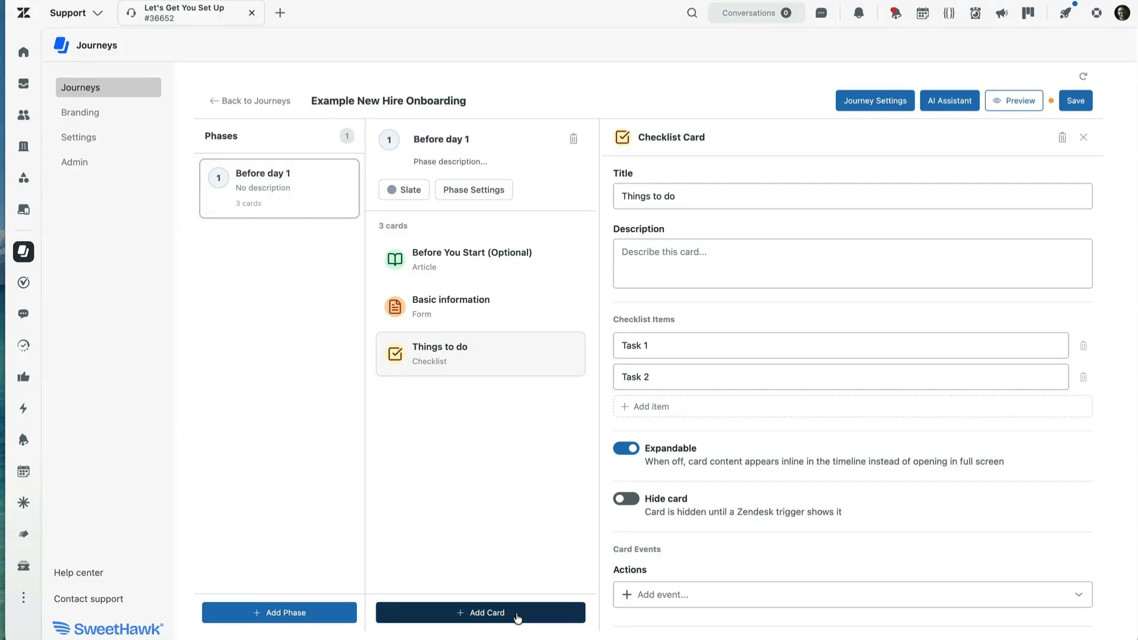
{"action": "left_click", "coordinate": [517, 617]}
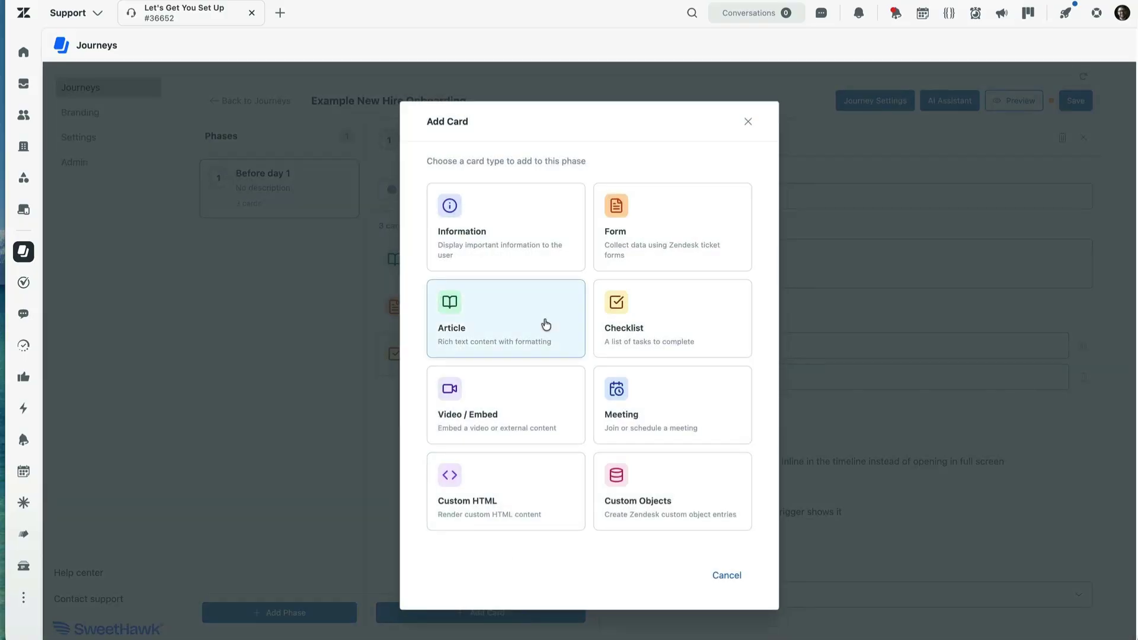
{"action": "left_click", "coordinate": [511, 309]}
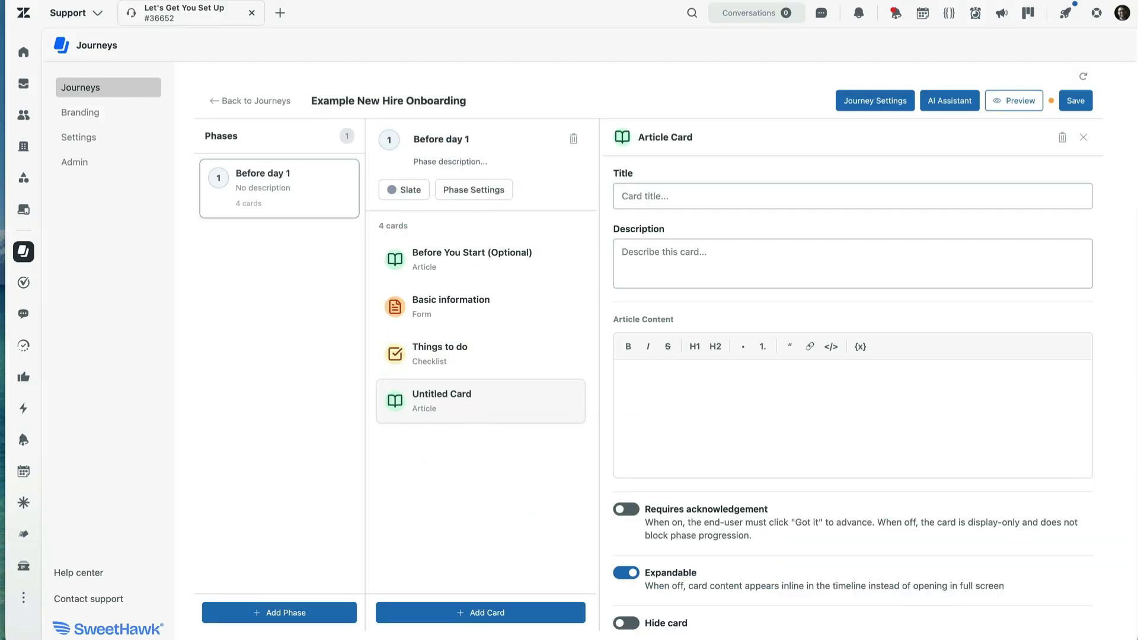
{"action": "left_click", "coordinate": [688, 196]}
{"action": "type", "text": "Your New Laptop"}
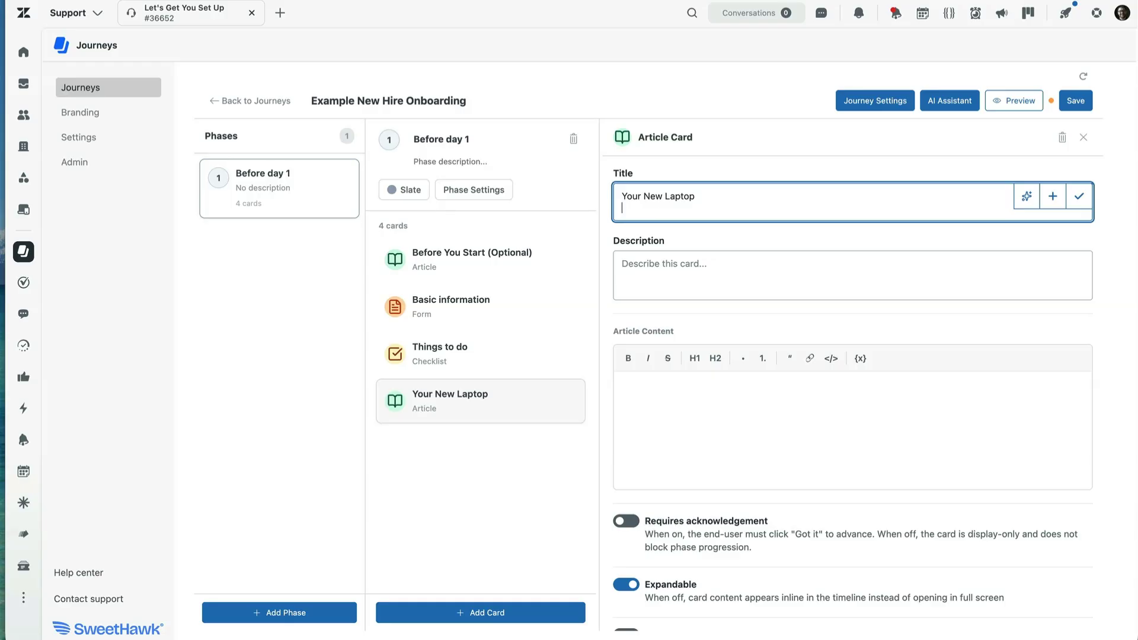
{"action": "key", "text": "Tab"}
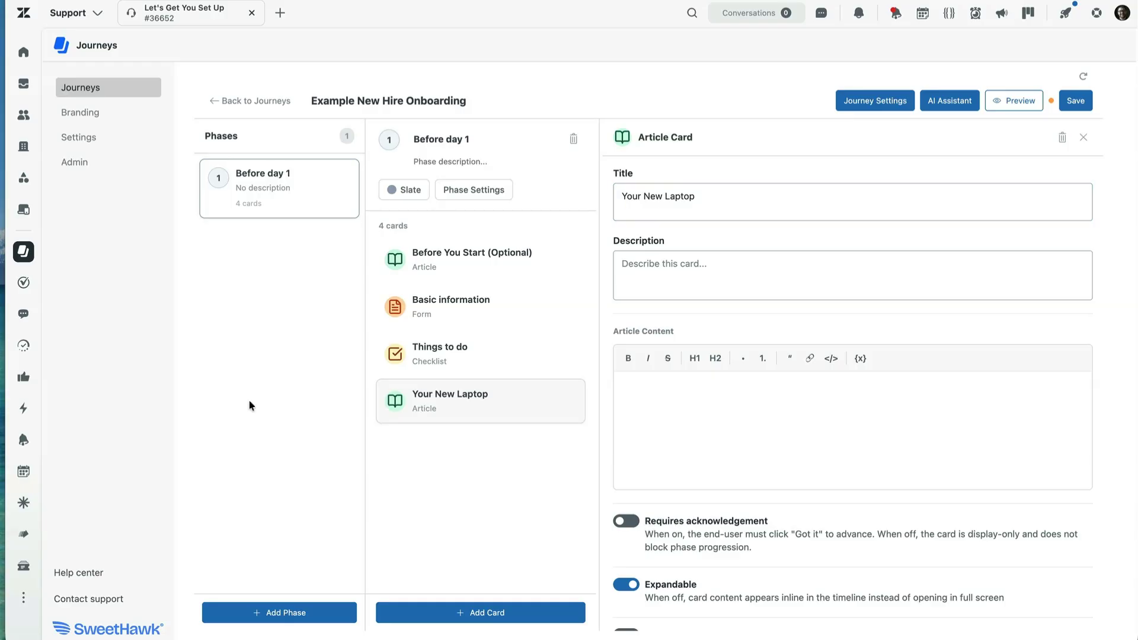
Fill the article content with the laptop preparation notice, including collection from Building A, Level 3, at the IT Service Desk, quoting Ticket #{{ticket.id}}
{"action": "left_click", "coordinate": [656, 379]}
{"action": "type", "text": "We're currently preparing your new laptop and getting everything ready for your start. This includes configuring your device, installing required software, applying security settings, and ensuring you have access to the tools you'll need. Once this step is complete, please collect your laptop from Building A, Level 3, at the IT Service Desk. When collecting your device, quote Ticket #{{ticket.id}}."}
{"action": "scroll", "coordinate": [728, 379], "scroll_direction": "down", "scroll_amount": 2}
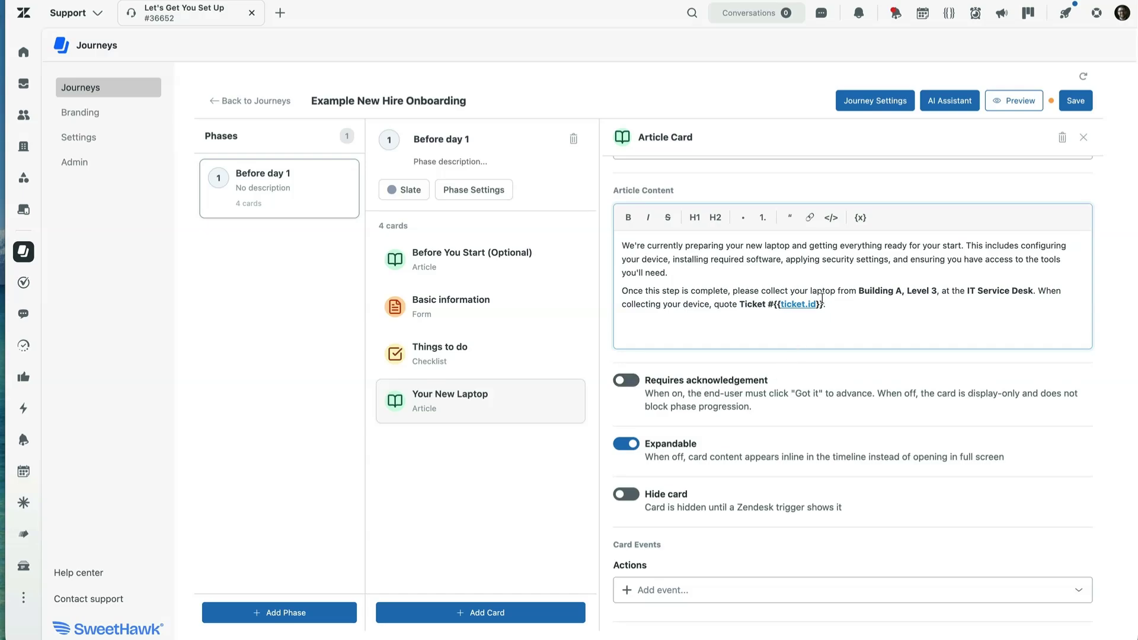
{"action": "left_click_drag", "start_coordinate": [669, 245], "coordinate": [797, 246]}
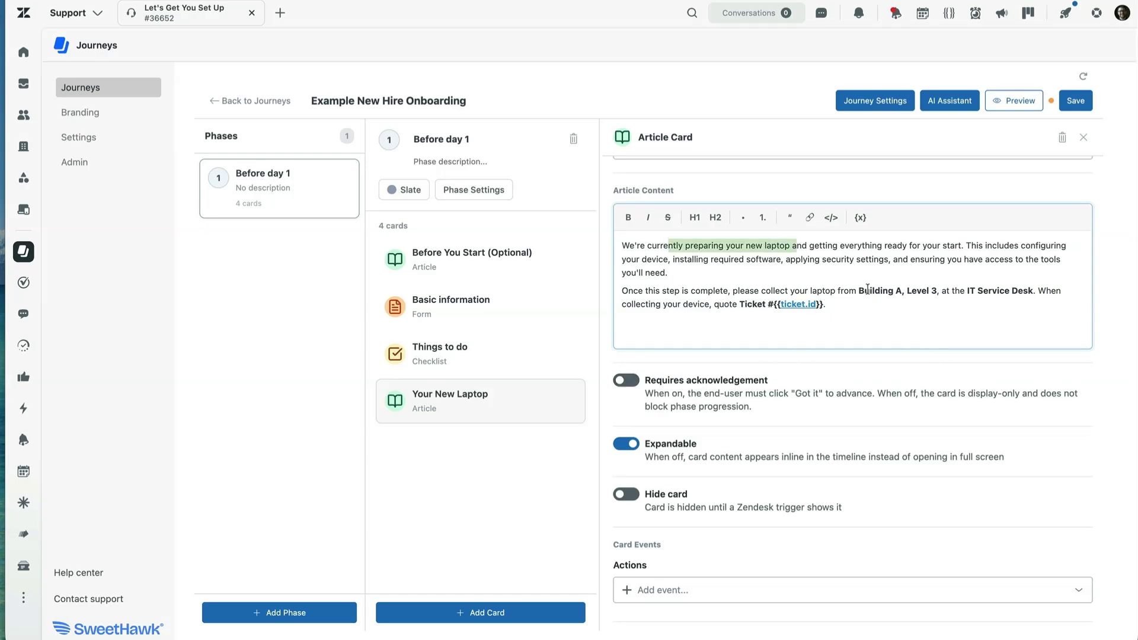
{"action": "left_click_drag", "start_coordinate": [830, 291], "coordinate": [943, 290]}
{"action": "scroll", "coordinate": [962, 324], "scroll_direction": "up", "scroll_amount": 2}
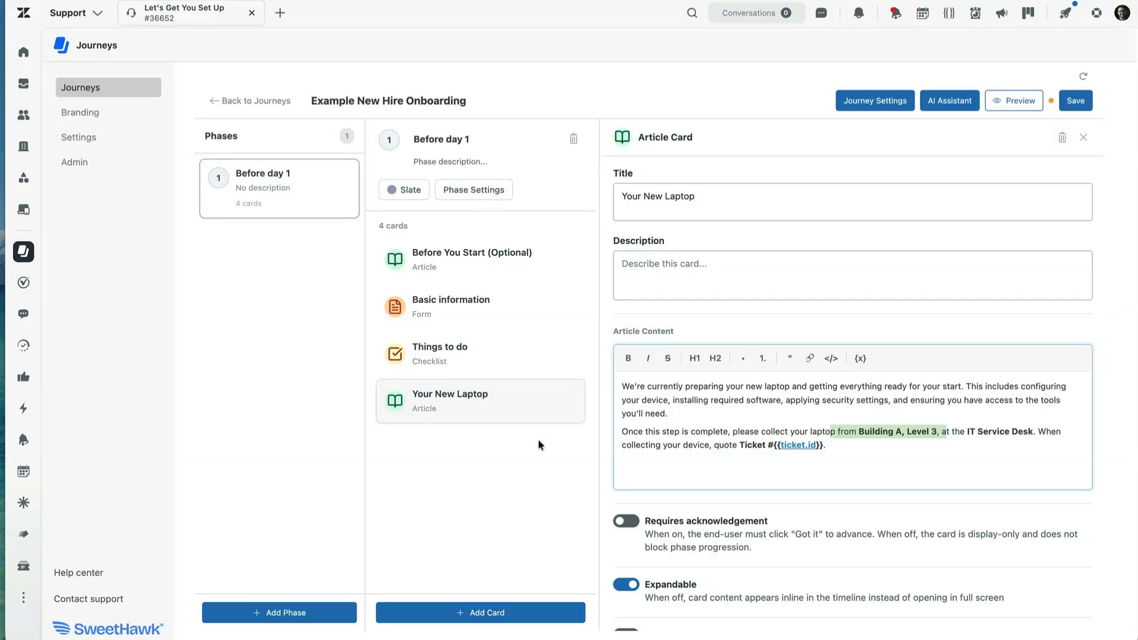
In the journey settings, add a "Journey started" event with a Zendesk "Ticket updates" action containing a Comment field
{"action": "left_click", "coordinate": [874, 102]}
{"action": "left_click", "coordinate": [349, 221]}
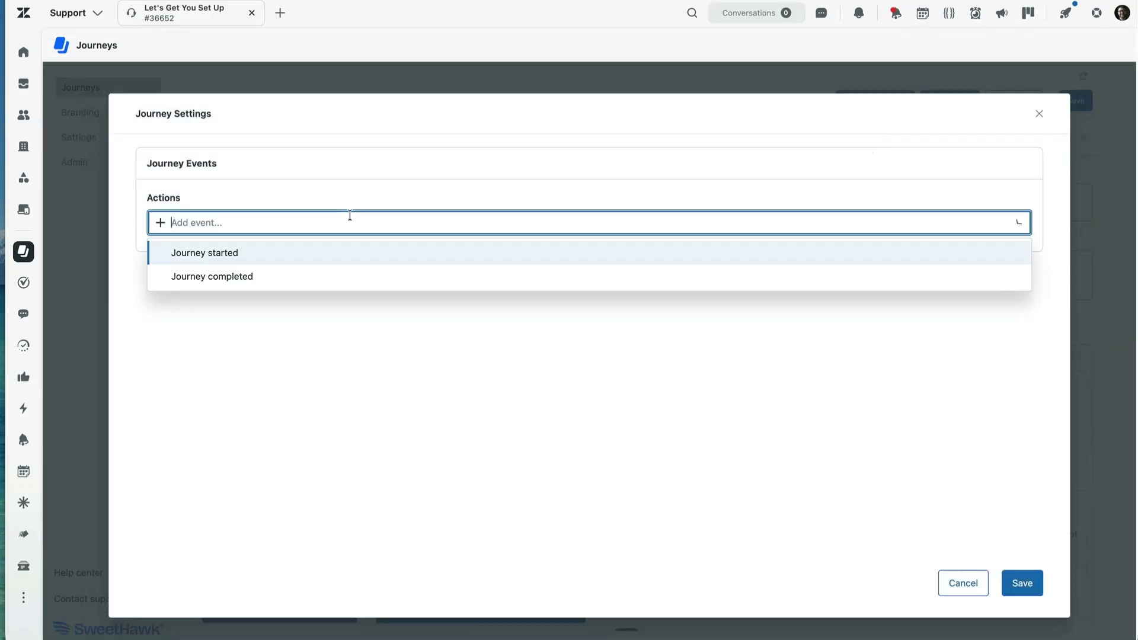
{"action": "left_click", "coordinate": [331, 256]}
{"action": "left_click", "coordinate": [343, 296]}
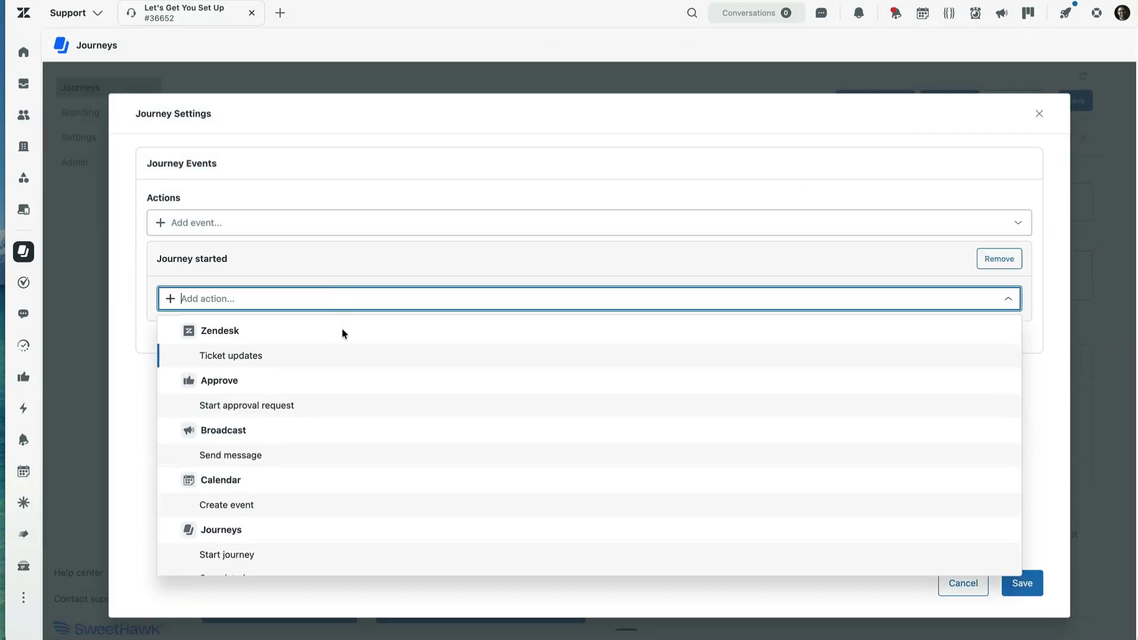
{"action": "left_click", "coordinate": [415, 356]}
{"action": "left_click", "coordinate": [460, 406]}
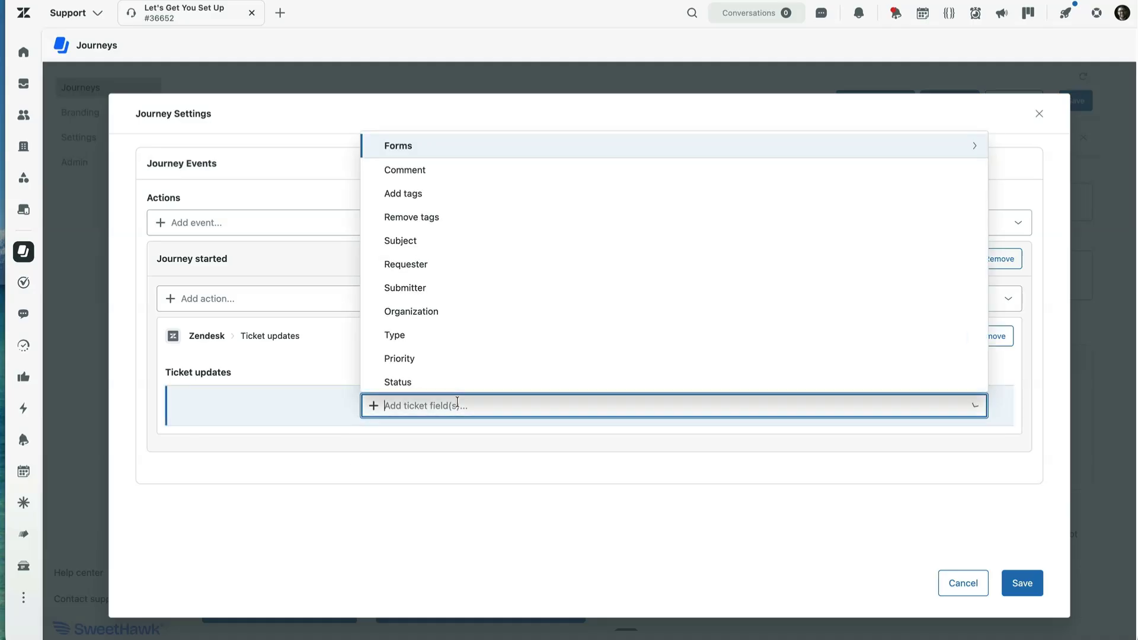
{"action": "left_click", "coordinate": [475, 167]}
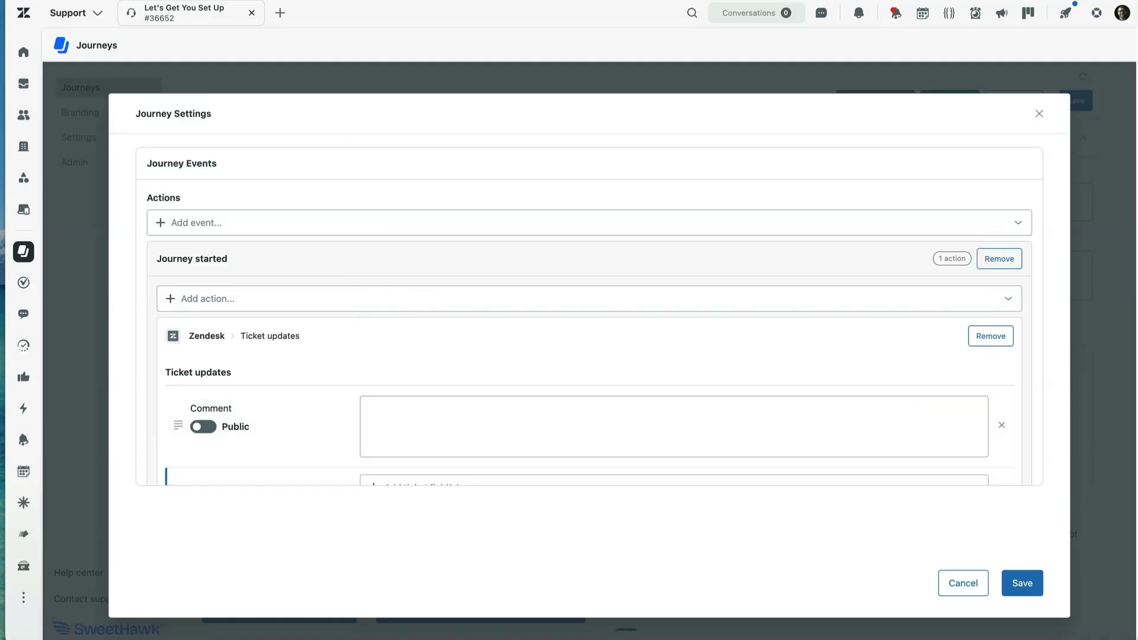
Enter a welcome comment greeting {{ticket.requester.first_name}} with a portal link on "onboarding process", and save the journey settings
{"action": "left_click", "coordinate": [427, 425]}
{"action": "type", "text": "Hi  {{ticket.requester.first_name}},  Welcome to our amazing organization! 🎉 This is a quick note to let you know that we’ve officially kicked off your <a href=\"https://app.sweethawk.com/journeys/portal/d3v-helpdemodesk/ticket/{{ticket.id}}\">onboarding process</a>."}
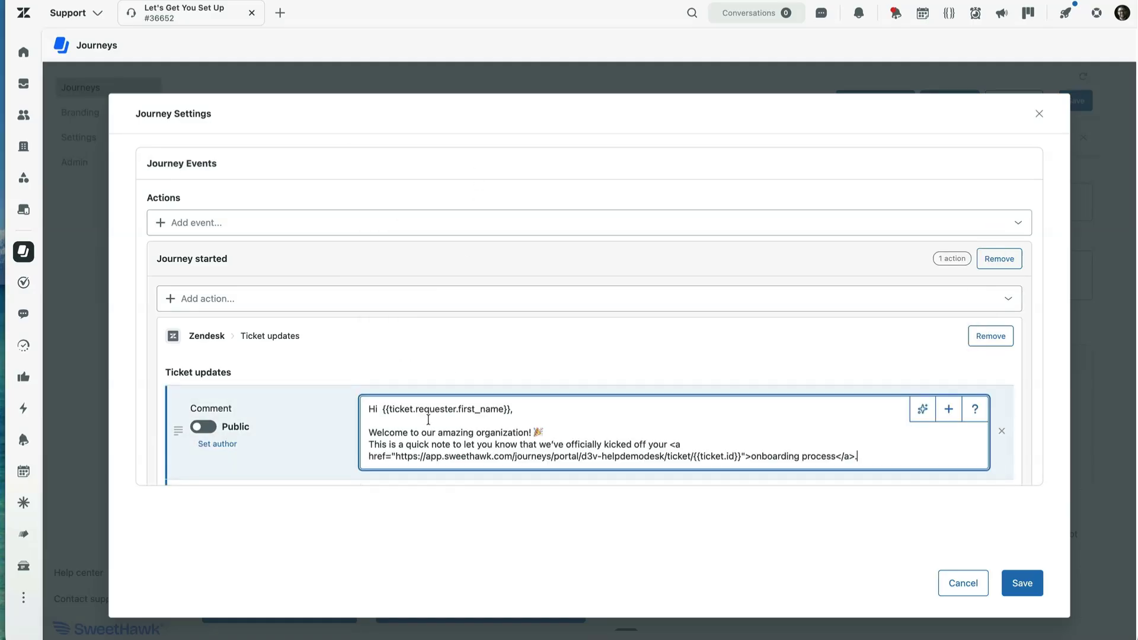
{"action": "scroll", "coordinate": [392, 417], "scroll_direction": "down", "scroll_amount": 1}
{"action": "left_click_drag", "start_coordinate": [392, 417], "coordinate": [620, 412]}
{"action": "left_click", "coordinate": [625, 410]}
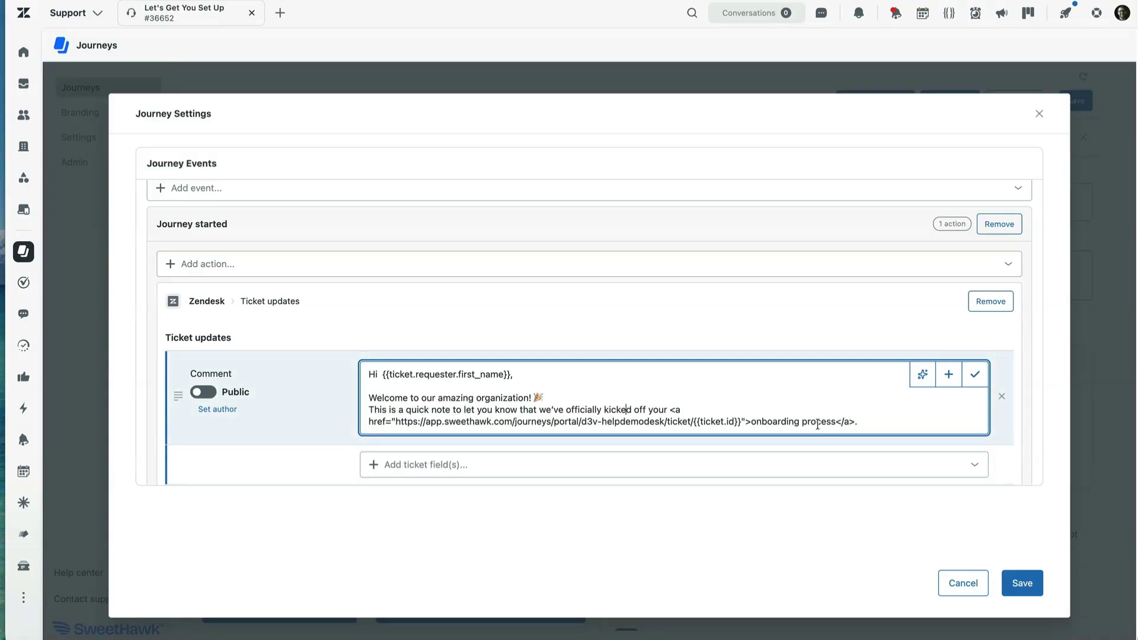
{"action": "left_click_drag", "start_coordinate": [396, 422], "coordinate": [743, 422]}
{"action": "left_click", "coordinate": [743, 422]}
{"action": "left_click", "coordinate": [1028, 589]}
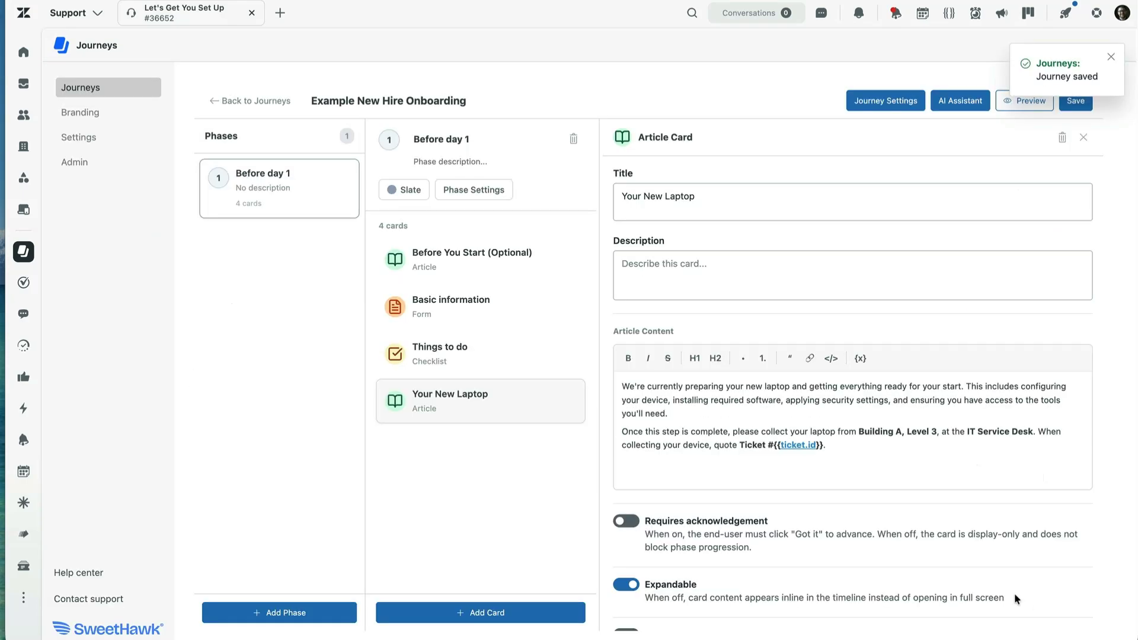
Open the "Let's Get You Set Up" ticket and examine its journey selector for applying a journey manually
{"action": "left_click", "coordinate": [192, 10]}
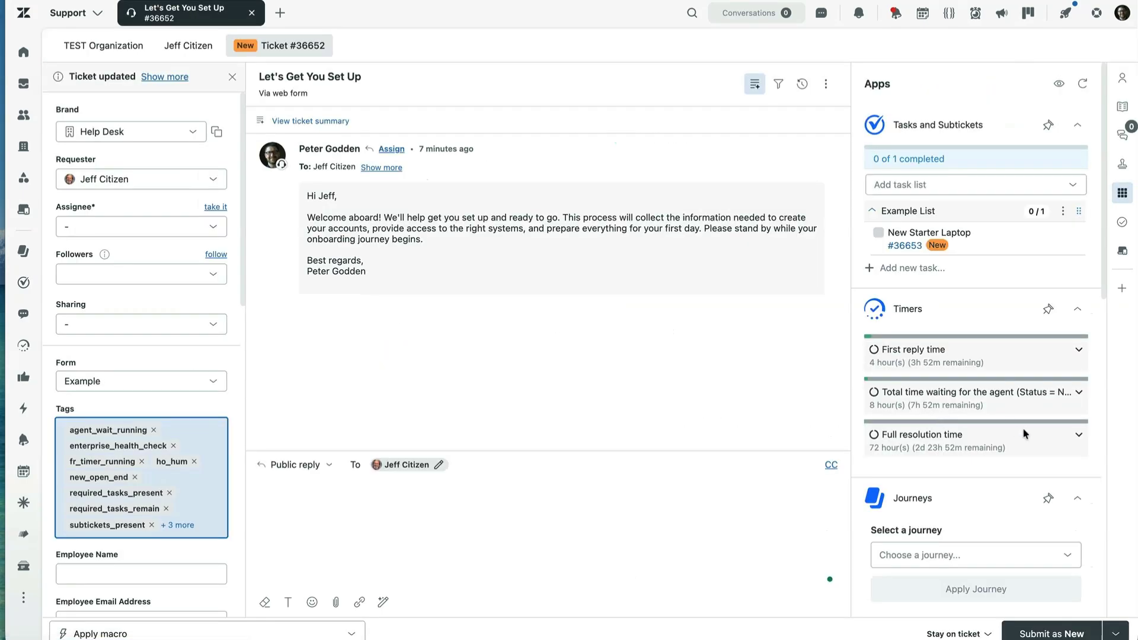
{"action": "scroll", "coordinate": [1023, 429], "scroll_direction": "down", "scroll_amount": 7}
{"action": "scroll", "coordinate": [1025, 431], "scroll_direction": "down", "scroll_amount": 2}
{"action": "scroll", "coordinate": [1025, 356], "scroll_direction": "up", "scroll_amount": 4}
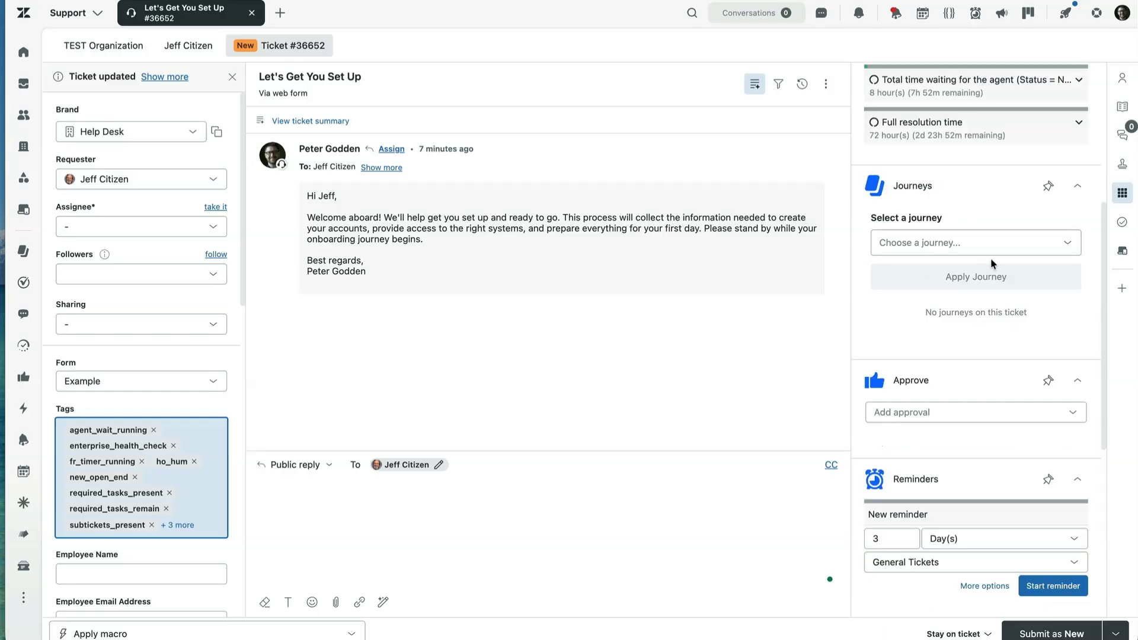
{"action": "left_click", "coordinate": [996, 252]}
{"action": "left_click", "coordinate": [1062, 248]}
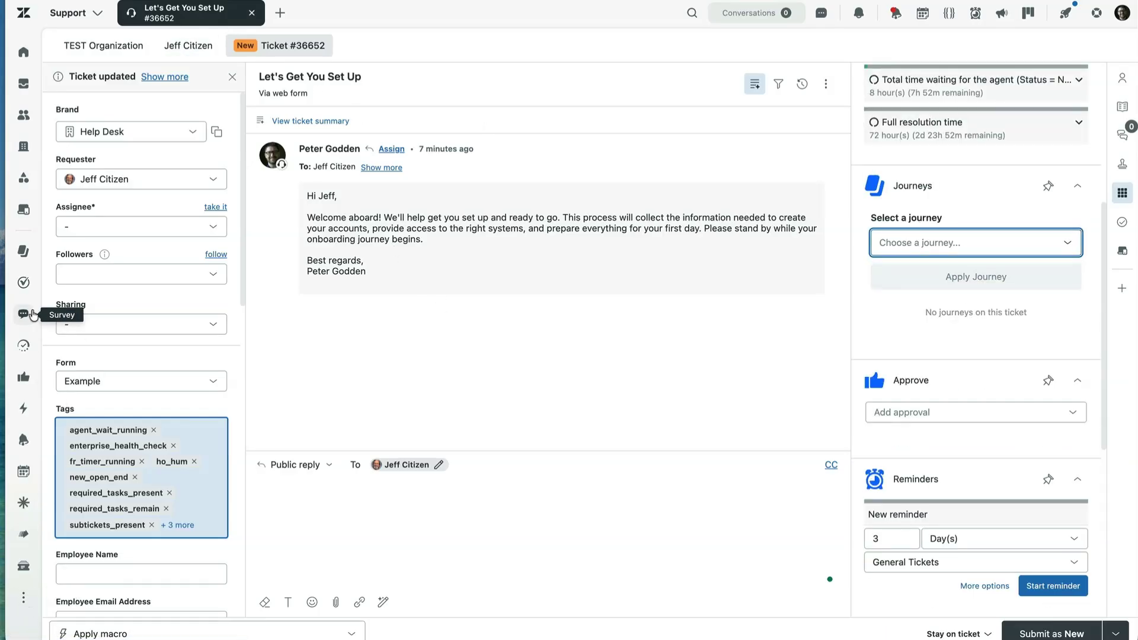
Create a trigger for the "Example New Hire Onboarding" journey from the journeys list and open it in the admin center
{"action": "left_click", "coordinate": [24, 251]}
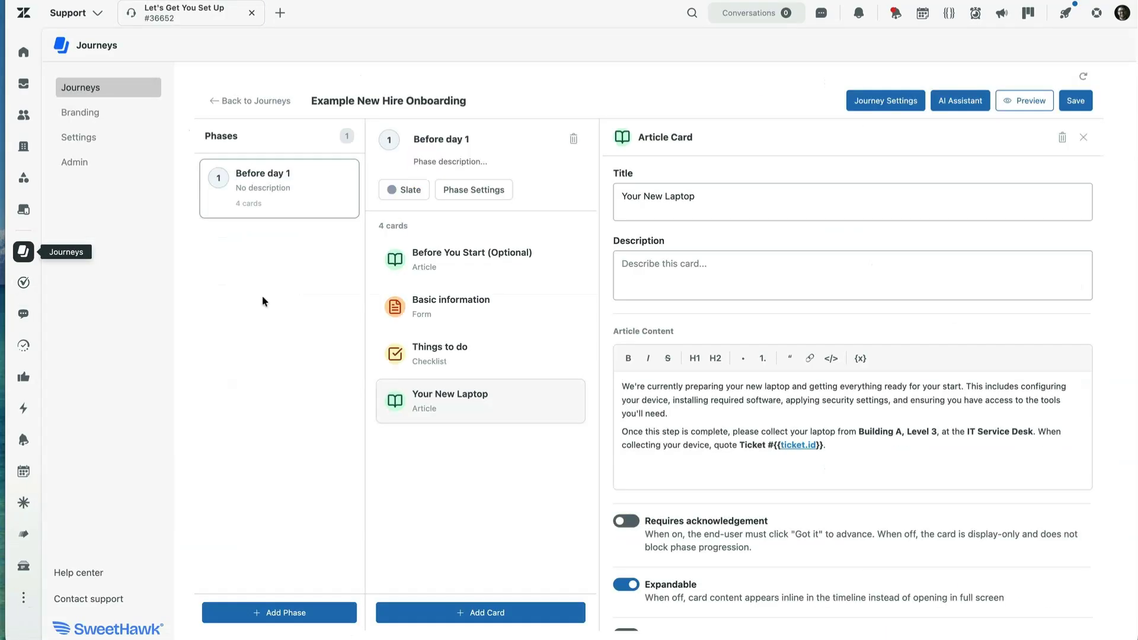
{"action": "left_click", "coordinate": [246, 101]}
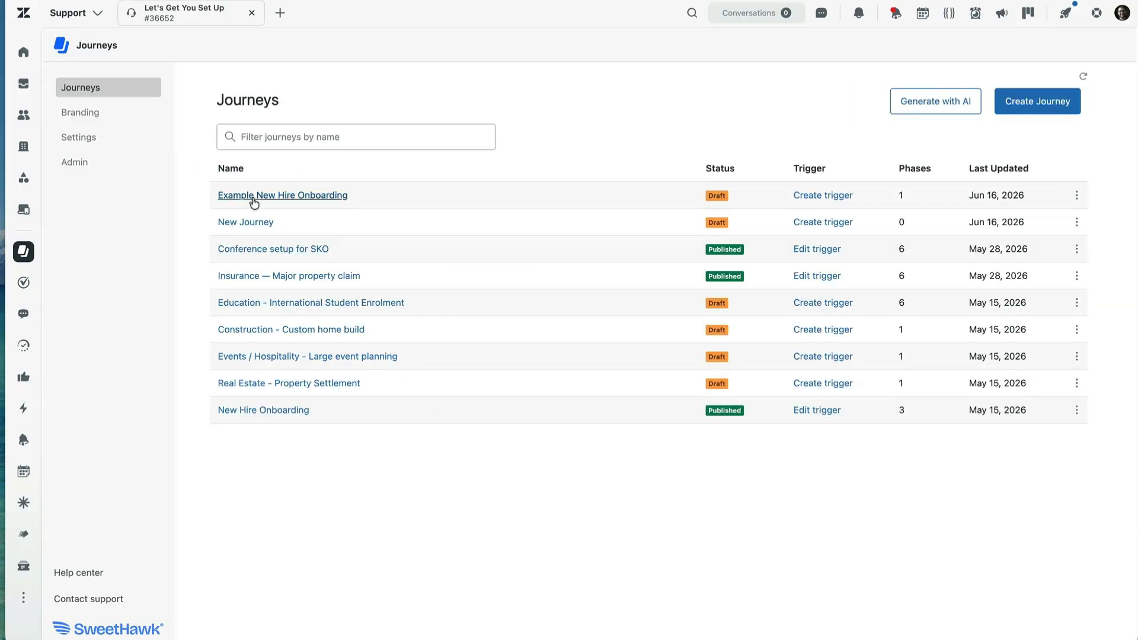
{"action": "left_click", "coordinate": [833, 197]}
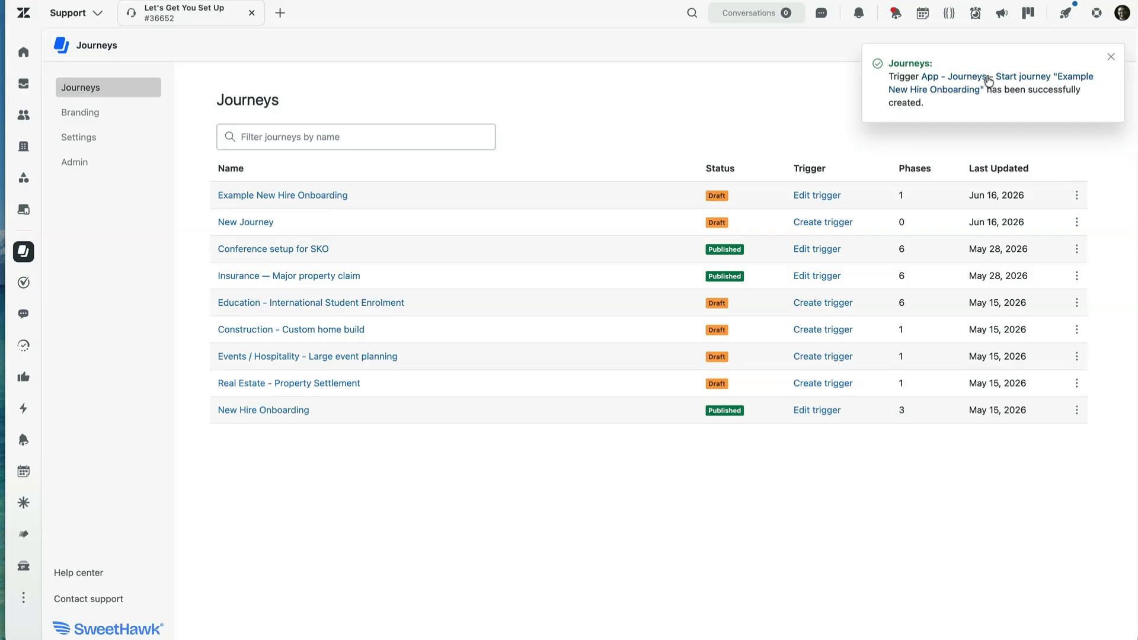
{"action": "left_click", "coordinate": [989, 75]}
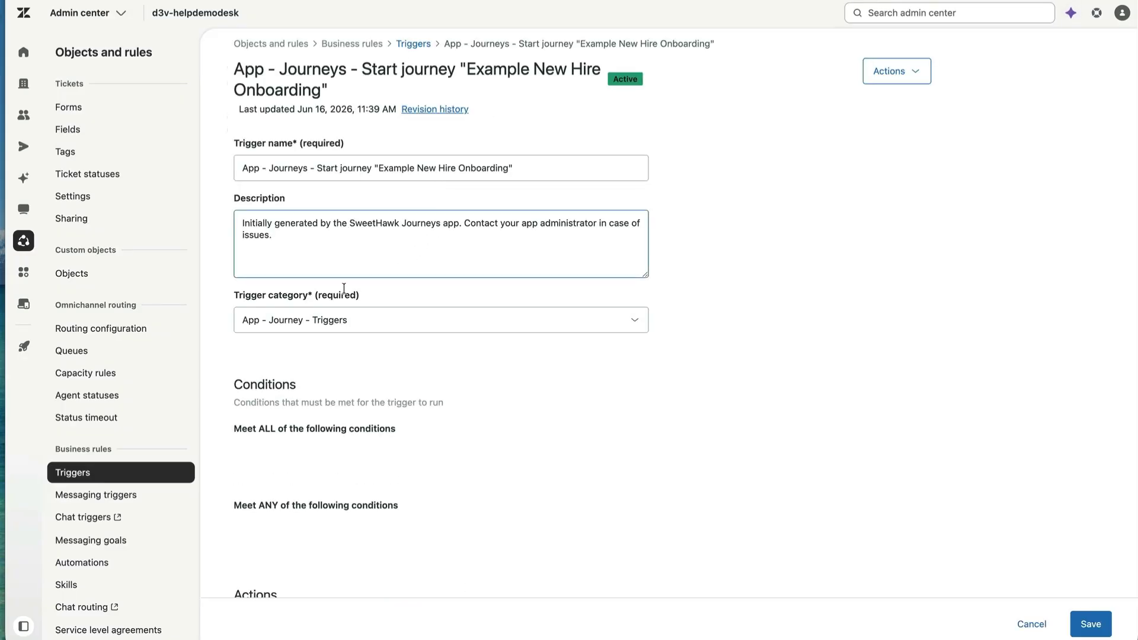
Set the value of the trigger's Ticket condition to Created
{"action": "scroll", "coordinate": [393, 363], "scroll_direction": "down", "scroll_amount": 3}
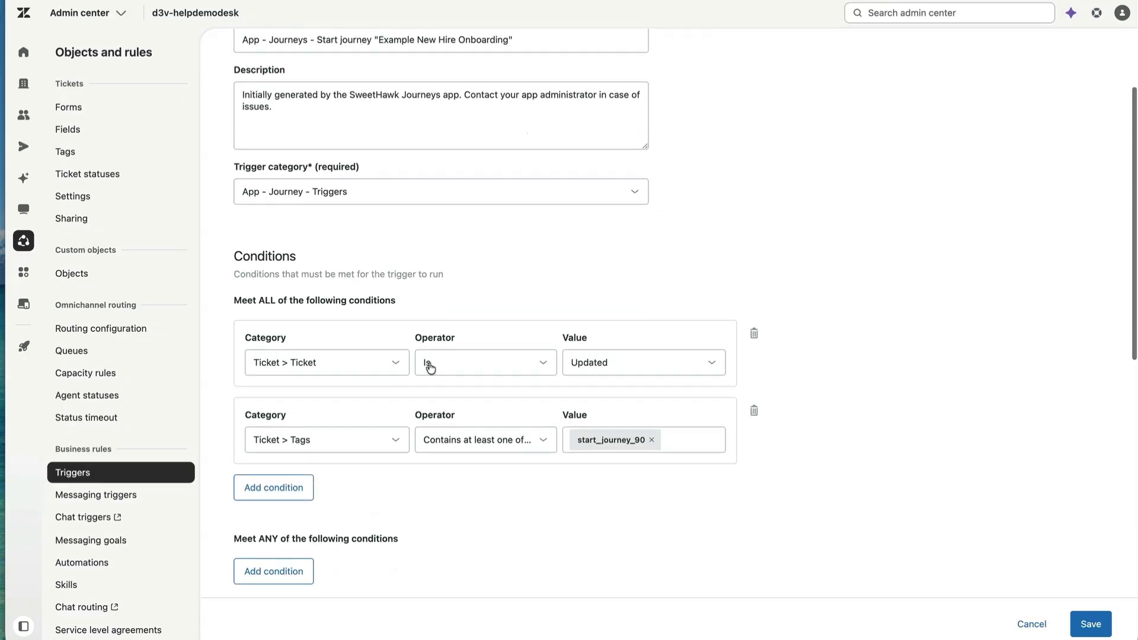
{"action": "left_click", "coordinate": [599, 366]}
{"action": "left_click", "coordinate": [649, 390]}
Replace the trigger's Tags condition with "Ticket form" Is "Example"
{"action": "left_click", "coordinate": [340, 438]}
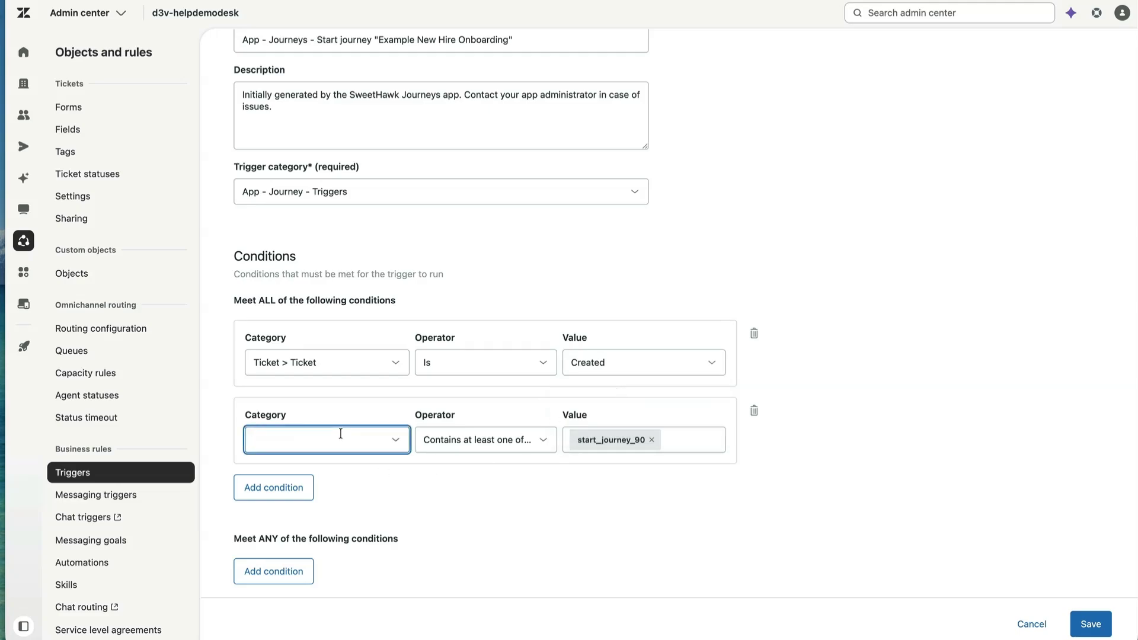
{"action": "type", "text": "form"}
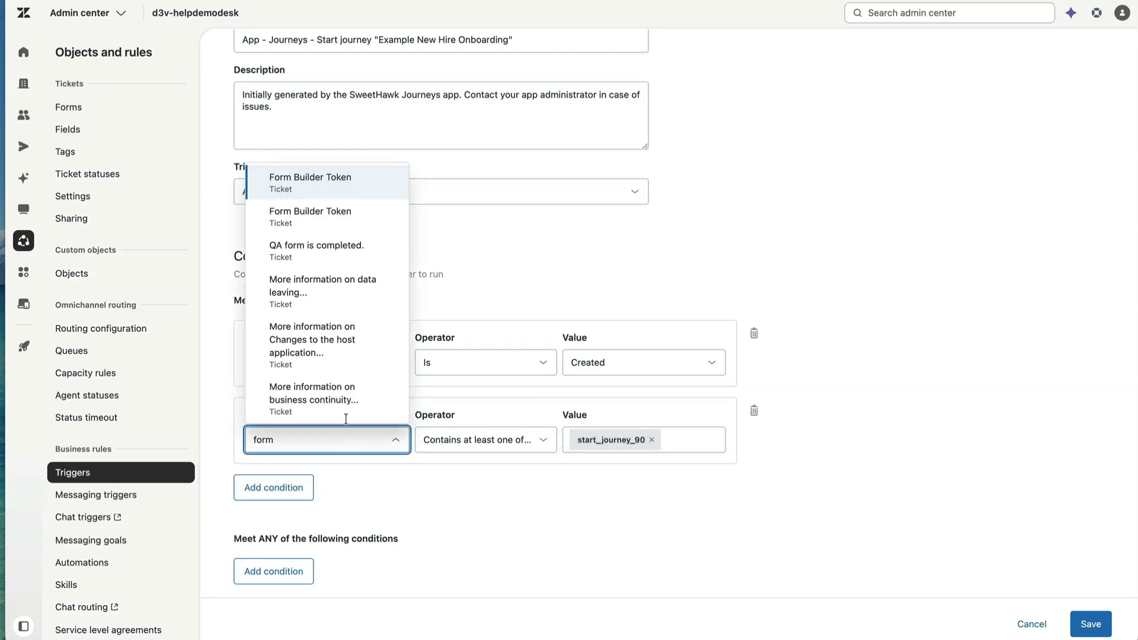
{"action": "scroll", "coordinate": [335, 308], "scroll_direction": "down", "scroll_amount": 1}
{"action": "left_click", "coordinate": [286, 400]}
{"action": "left_click", "coordinate": [468, 255]}
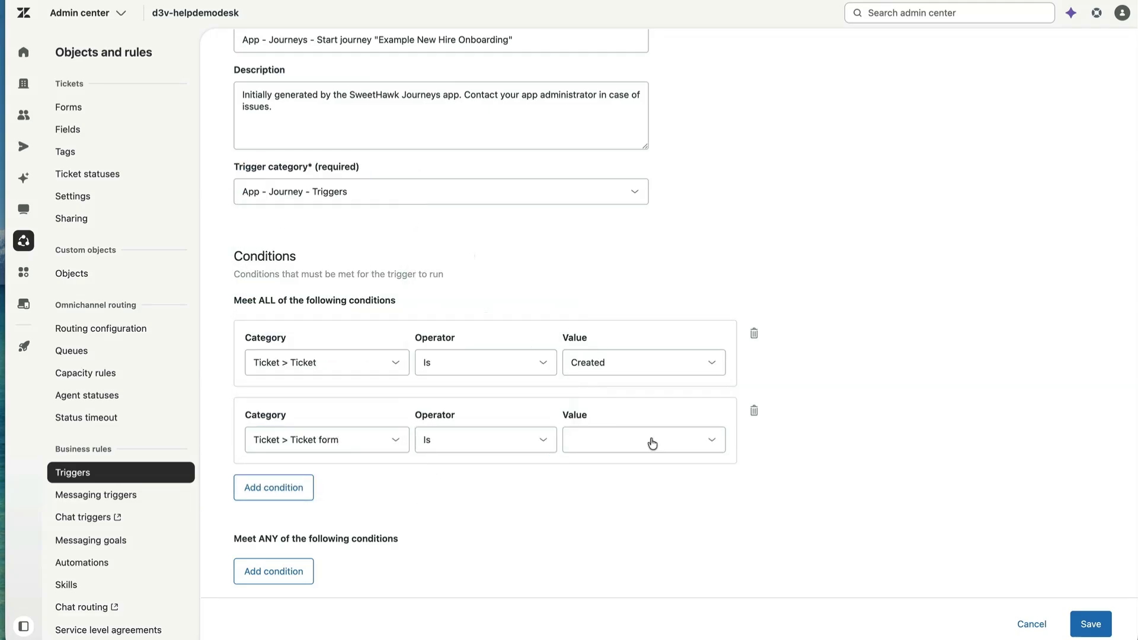
{"action": "left_click", "coordinate": [650, 441]}
{"action": "type", "text": "e"}
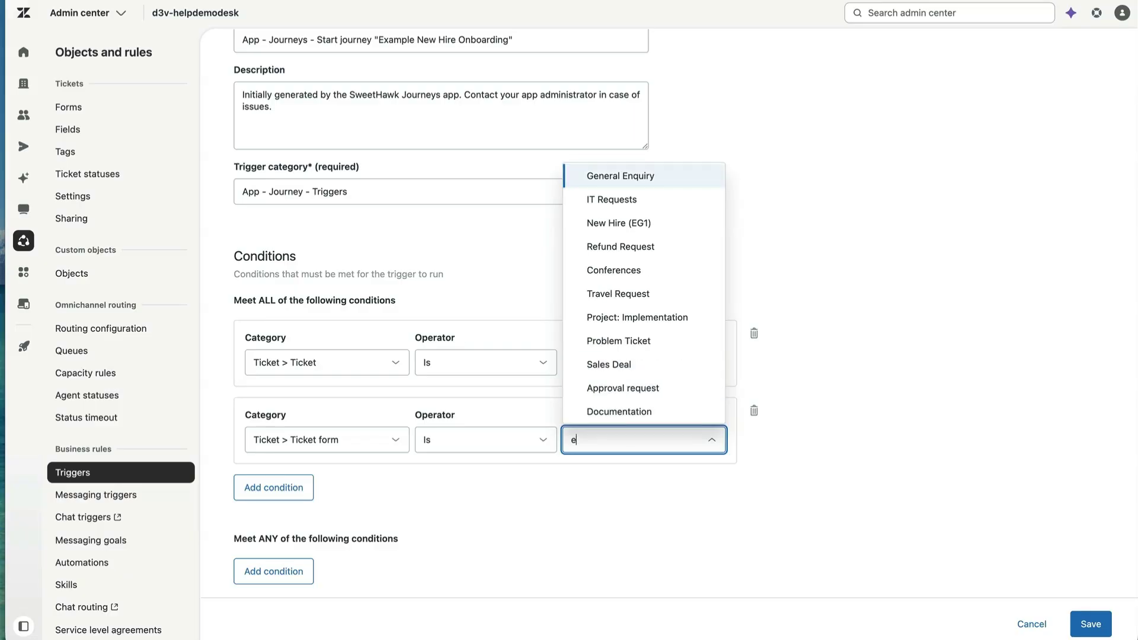
{"action": "type", "text": "xamp"}
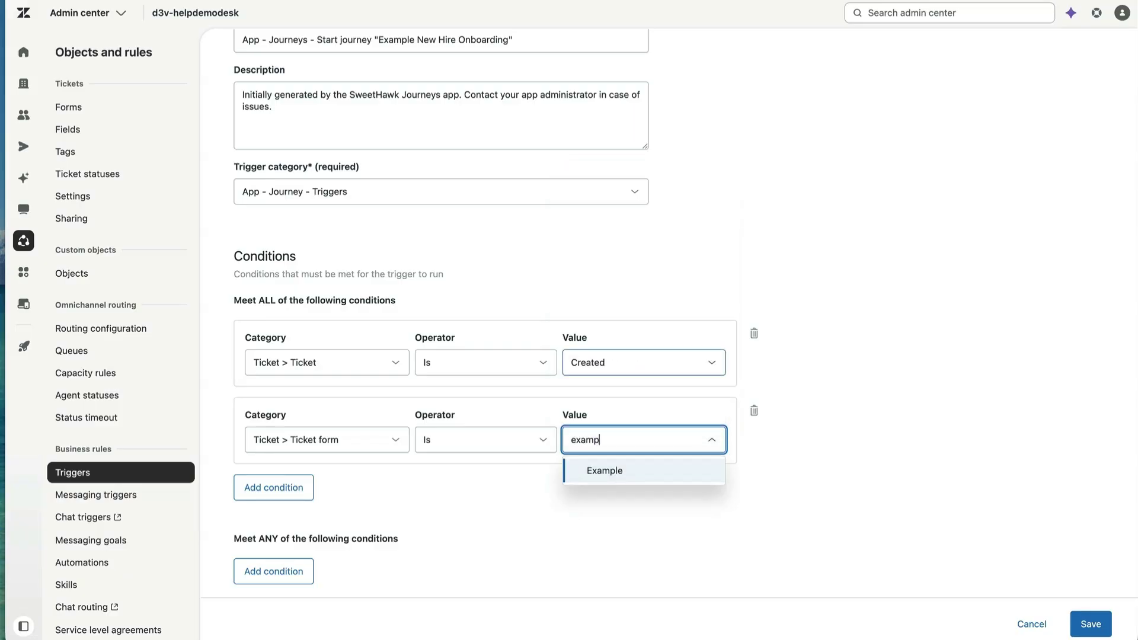
{"action": "left_click", "coordinate": [629, 469]}
Review the trigger's webhook action and save the trigger
{"action": "scroll", "coordinate": [678, 463], "scroll_direction": "down", "scroll_amount": 6}
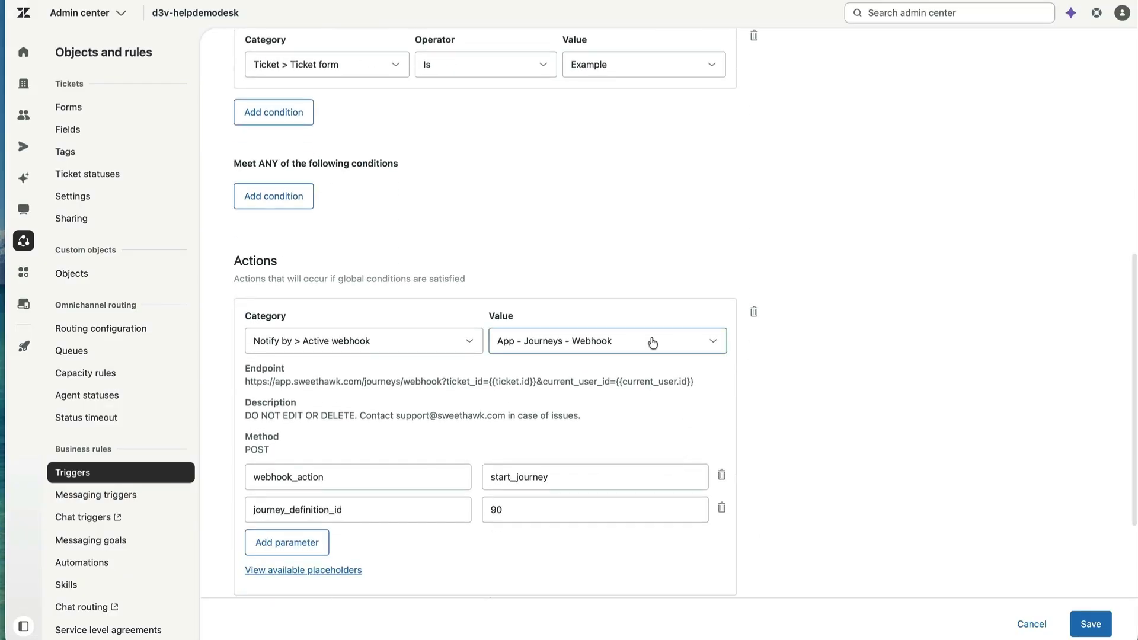
{"action": "scroll", "coordinate": [652, 341], "scroll_direction": "down", "scroll_amount": 5}
{"action": "left_click", "coordinate": [751, 338]}
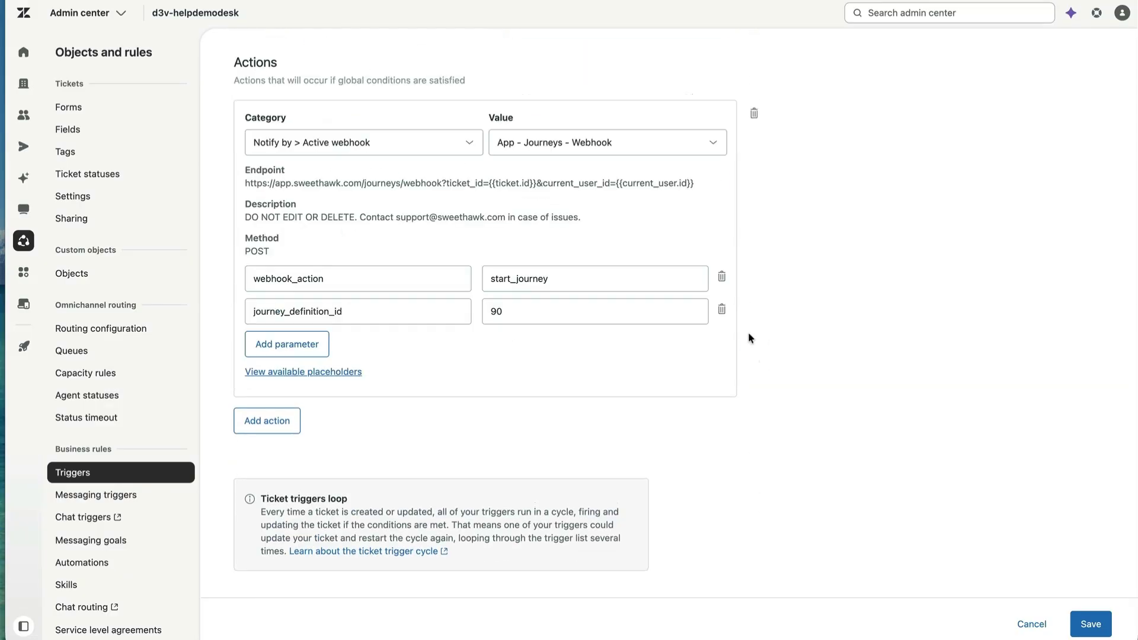
{"action": "left_click", "coordinate": [1090, 624]}
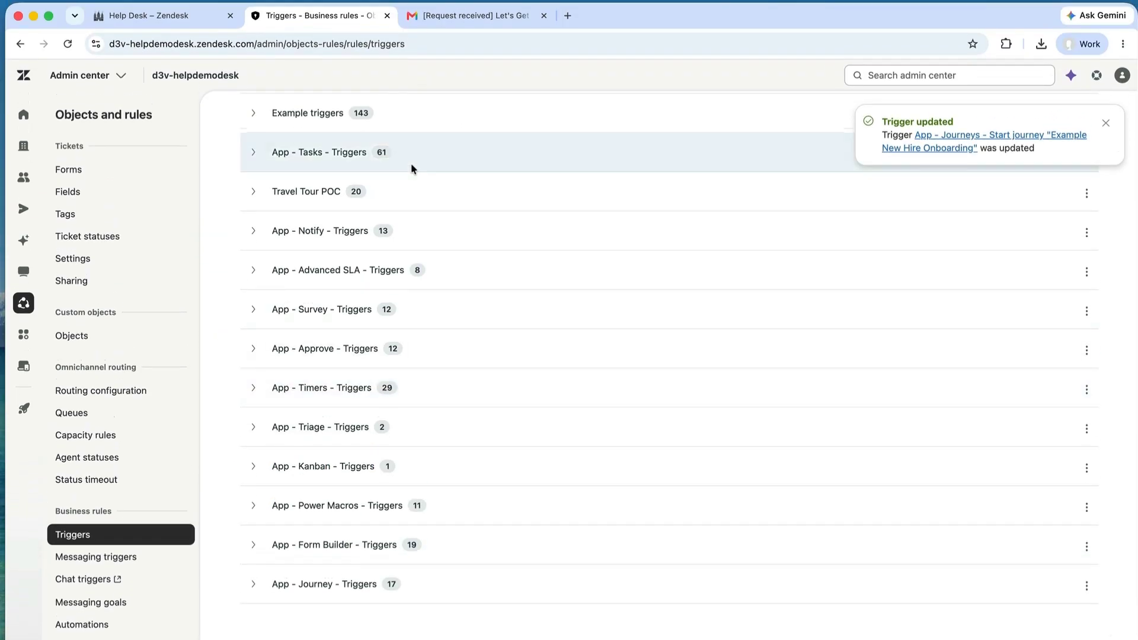
Return to the journeys list and publish the "Example New Hire Onboarding" journey
{"action": "left_click", "coordinate": [167, 15]}
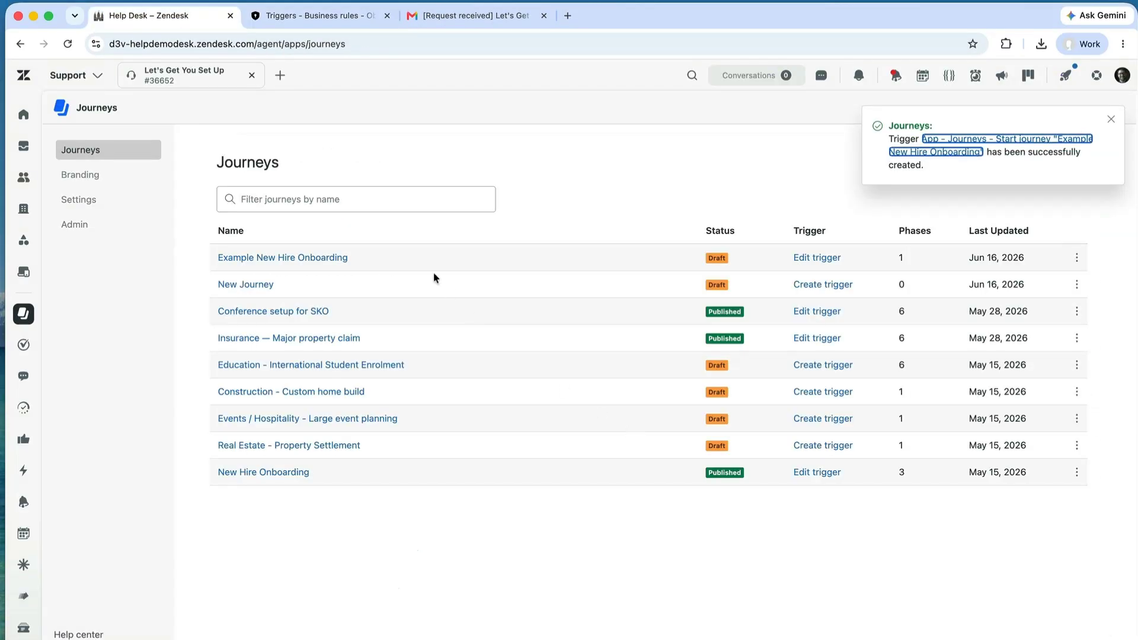
{"action": "left_click", "coordinate": [1111, 119]}
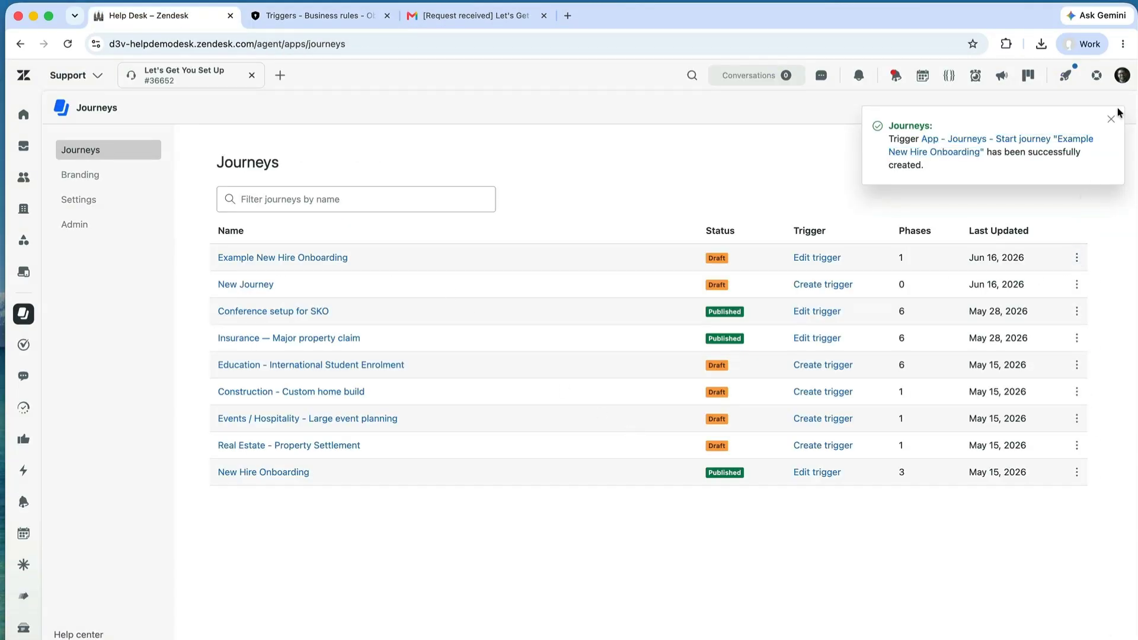
{"action": "left_click", "coordinate": [1077, 259]}
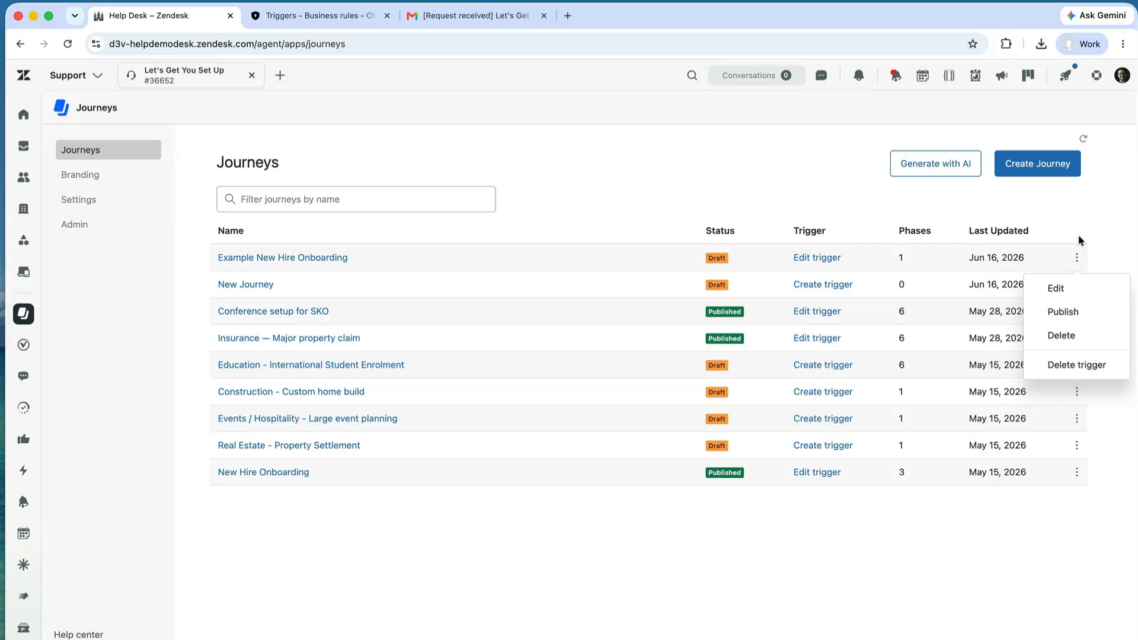
{"action": "left_click", "coordinate": [1067, 311]}
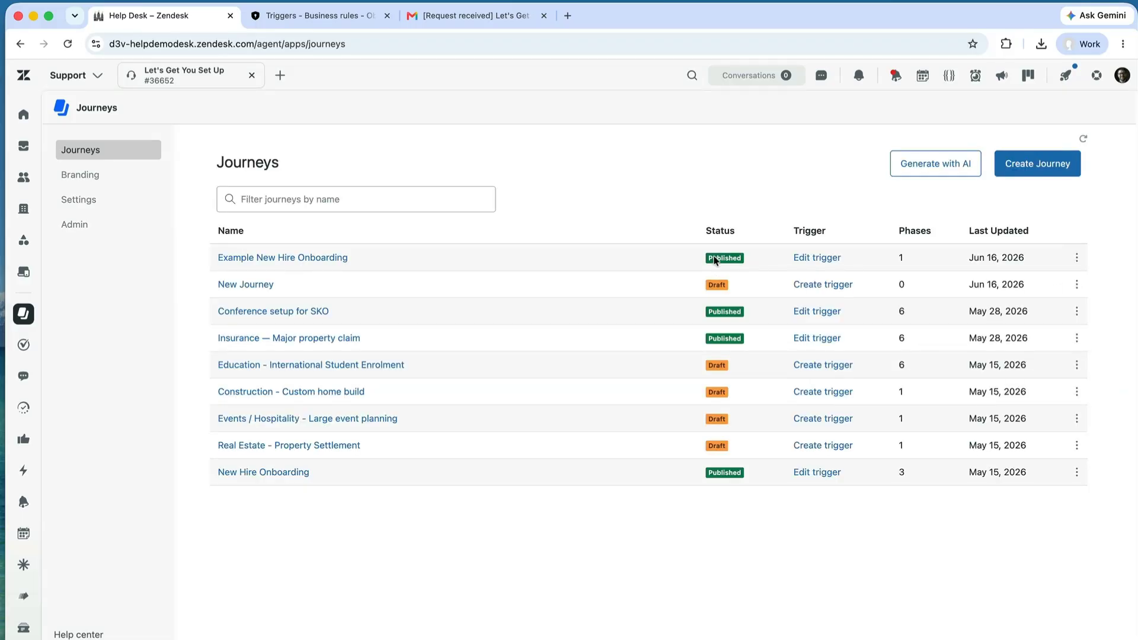
Check the existing "Let's Get You Set Up" ticket and open the New Starter Laptop task of Example List in Tasks and Subtickets
{"action": "mouse_move", "coordinate": [162, 77]}
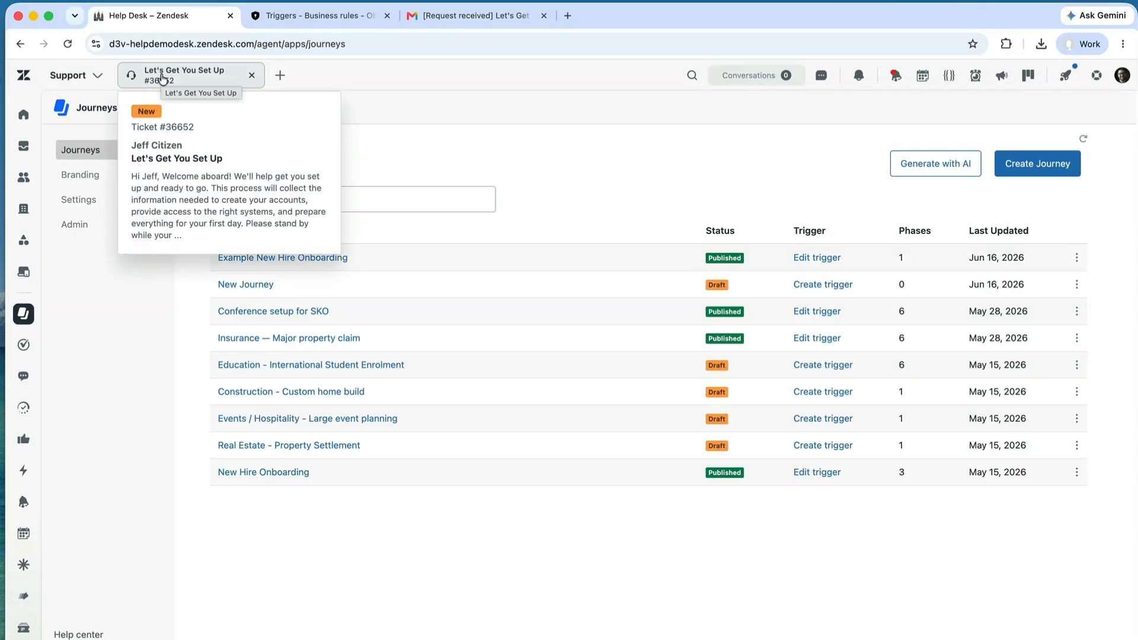
{"action": "left_click", "coordinate": [162, 77]}
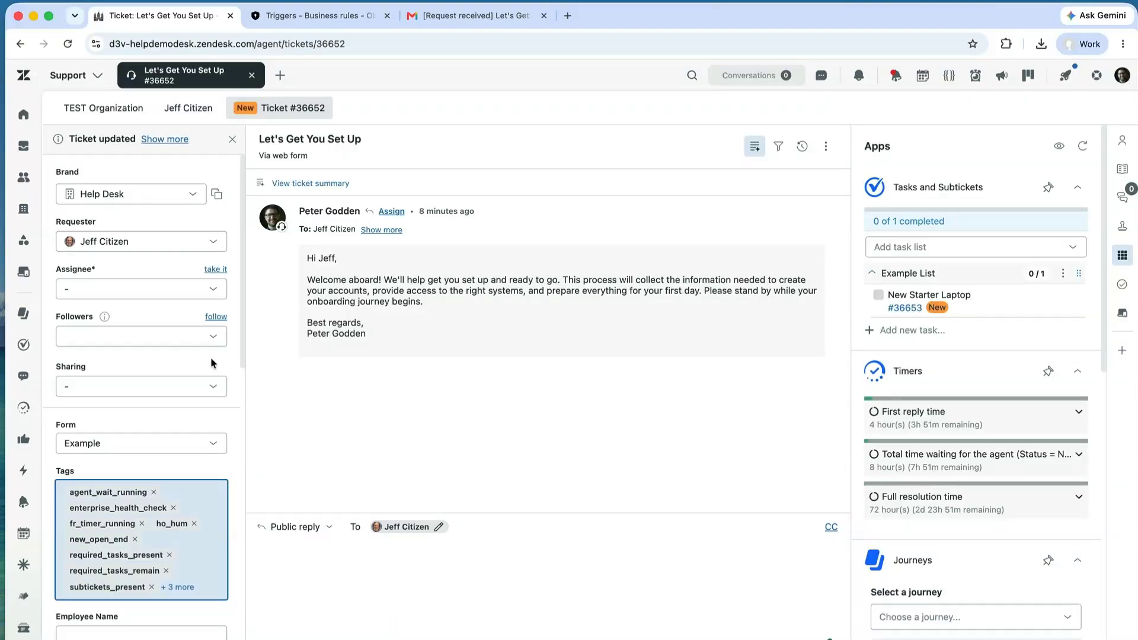
{"action": "left_click", "coordinate": [23, 345]}
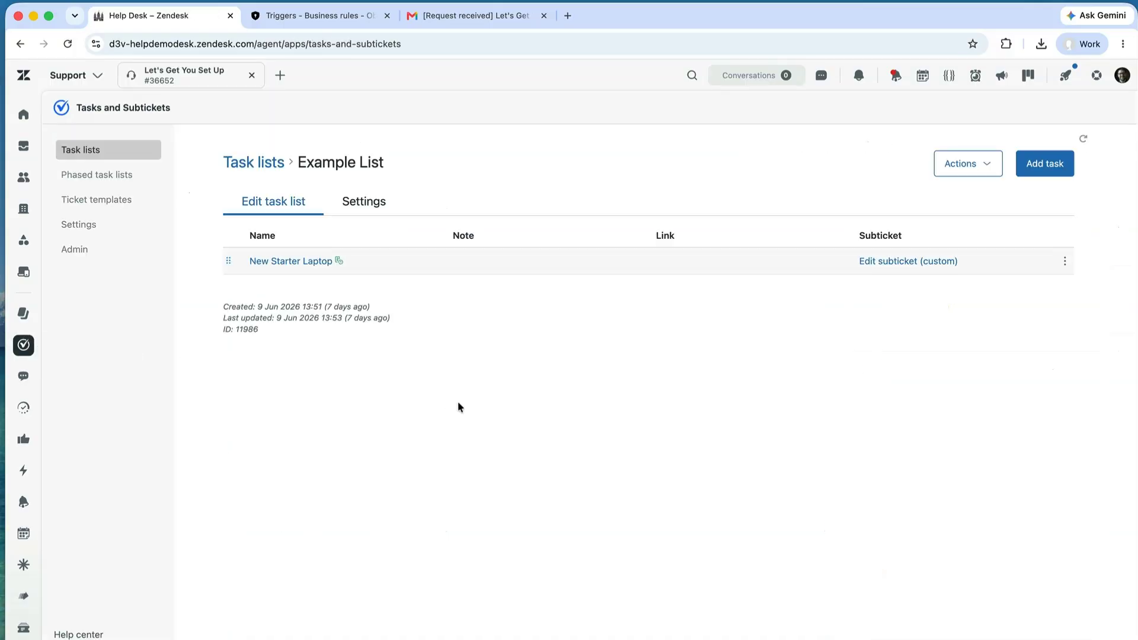
{"action": "left_click", "coordinate": [99, 148]}
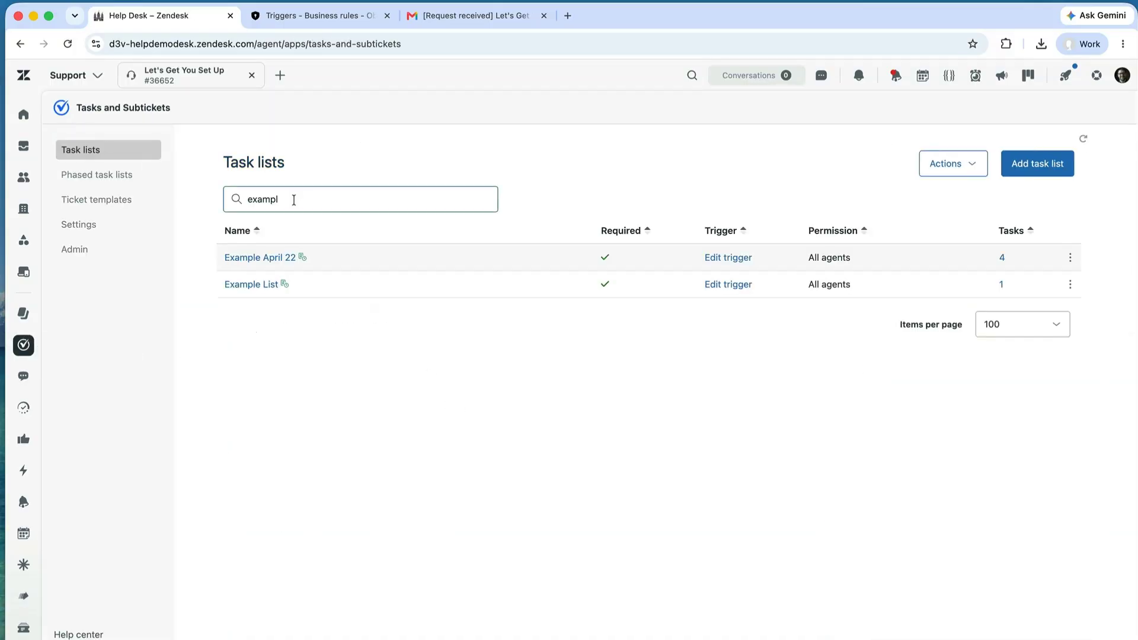
{"action": "left_click", "coordinate": [262, 286]}
{"action": "left_click", "coordinate": [286, 261]}
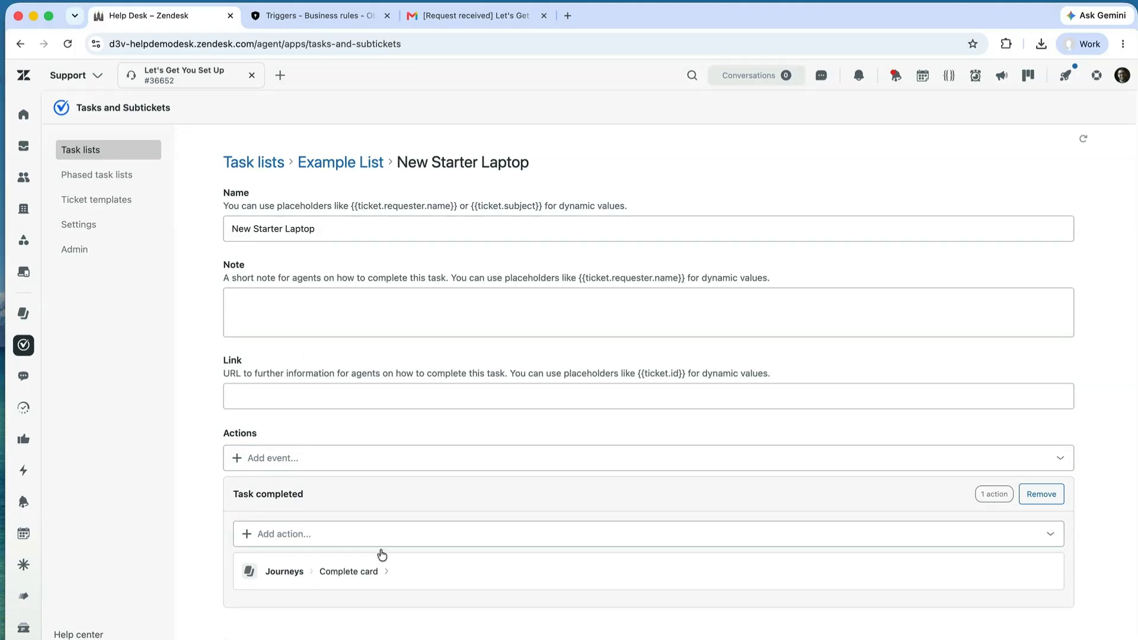
Expand the task's Complete card action and examine which Journeys actions can be added when the task is completed
{"action": "left_click", "coordinate": [378, 568]}
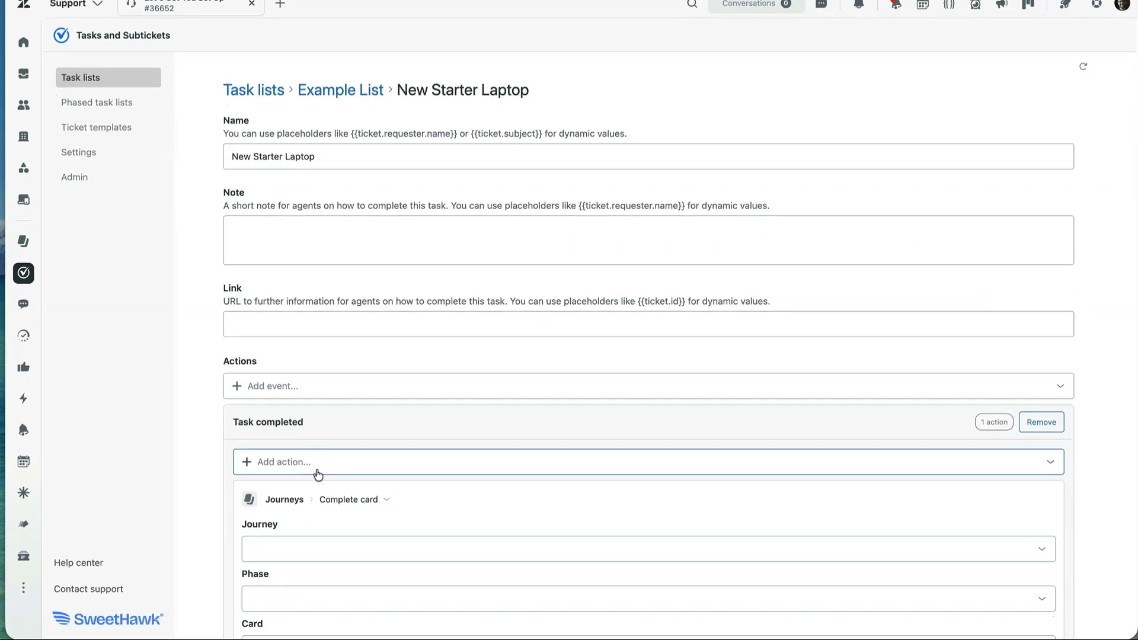
{"action": "left_click", "coordinate": [319, 473]}
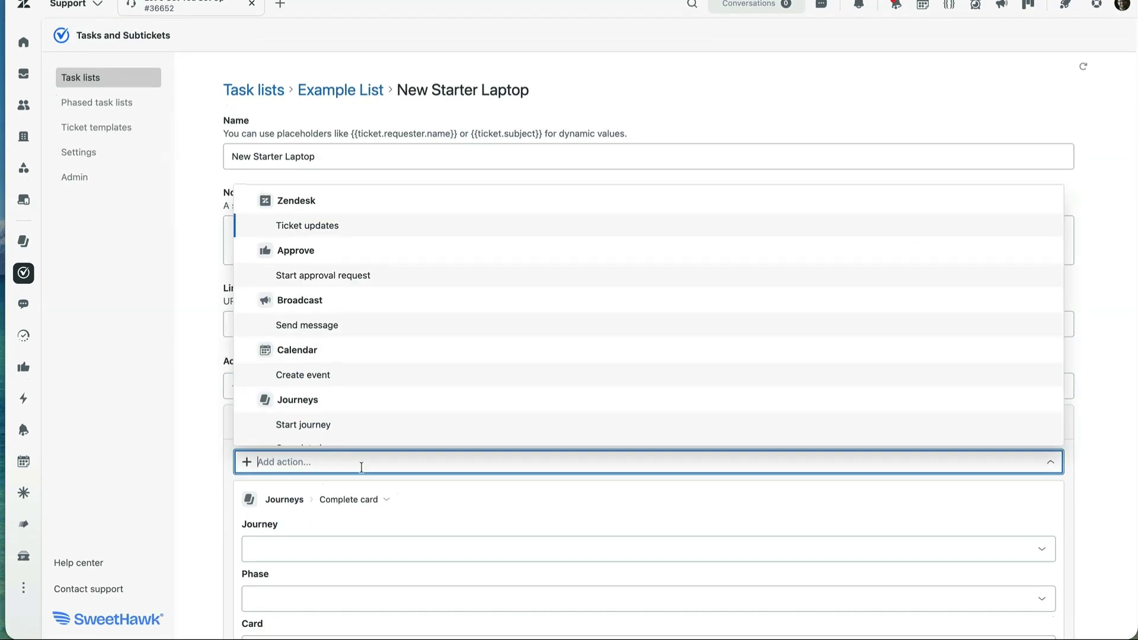
{"action": "scroll", "coordinate": [388, 286], "scroll_direction": "down", "scroll_amount": 8}
{"action": "scroll", "coordinate": [388, 286], "scroll_direction": "up", "scroll_amount": 10}
{"action": "scroll", "coordinate": [389, 286], "scroll_direction": "down", "scroll_amount": 5}
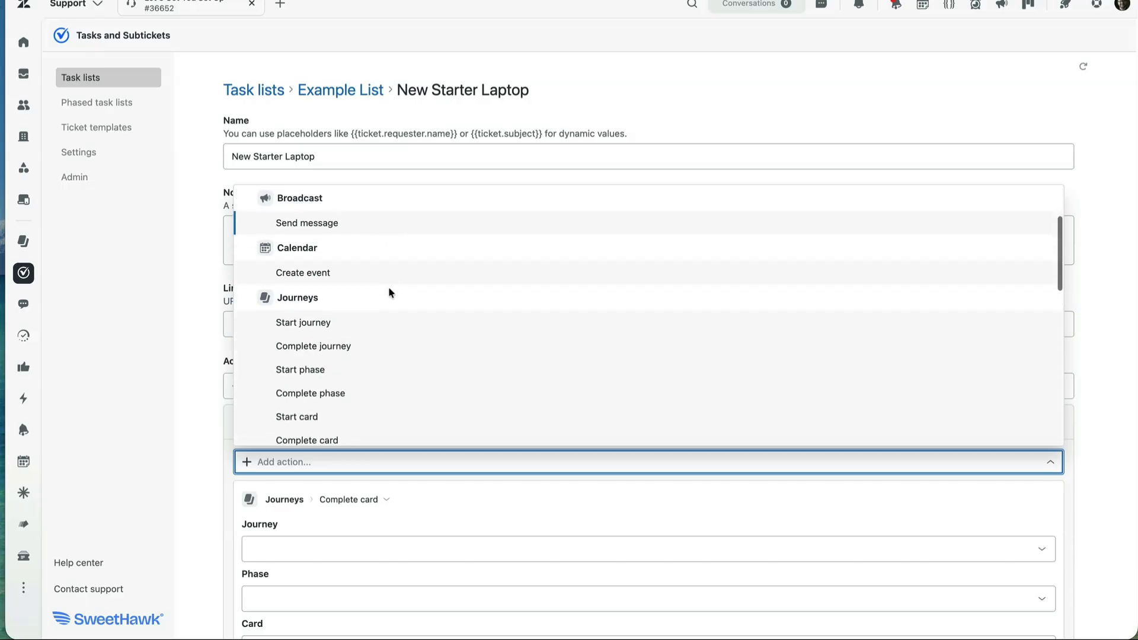
{"action": "left_click", "coordinate": [444, 498]}
Set the Complete card action's journey to Example New Hire Onboarding and its phase to Before day 1
{"action": "scroll", "coordinate": [443, 498], "scroll_direction": "down", "scroll_amount": 2}
{"action": "left_click", "coordinate": [391, 430]}
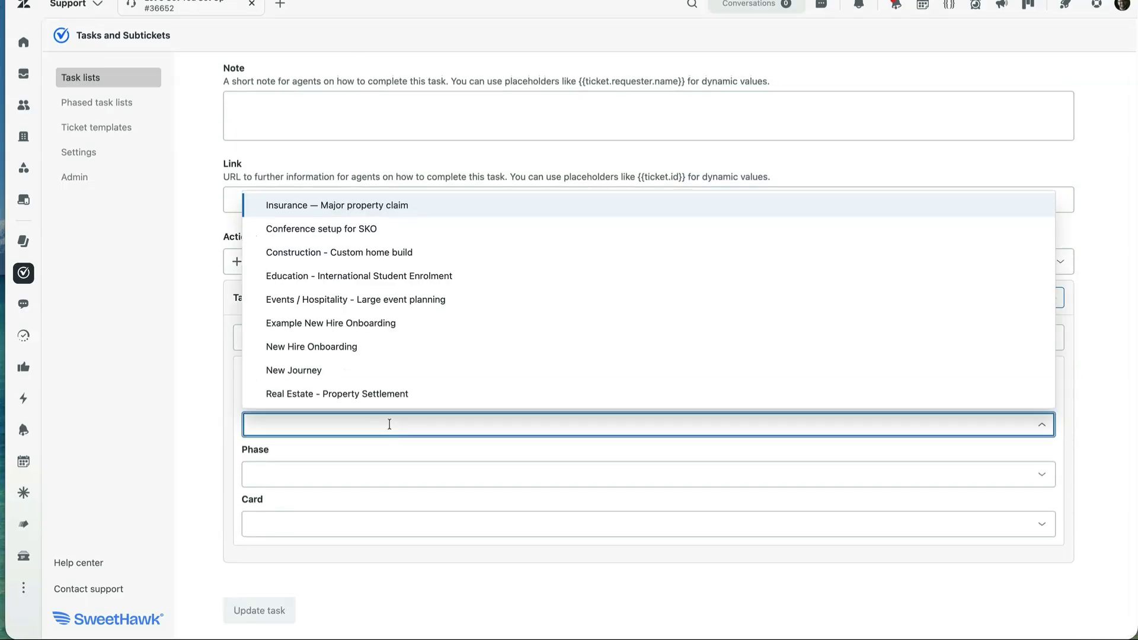
{"action": "type", "text": "exa"}
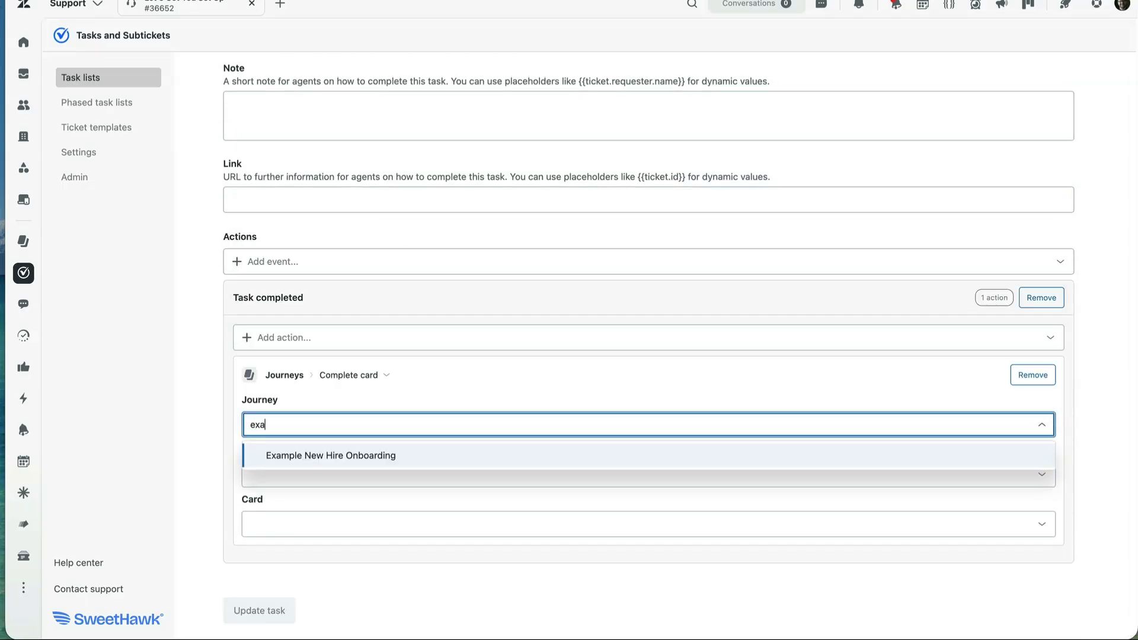
{"action": "left_click", "coordinate": [396, 455]}
{"action": "left_click", "coordinate": [382, 474]}
{"action": "left_click", "coordinate": [376, 507]}
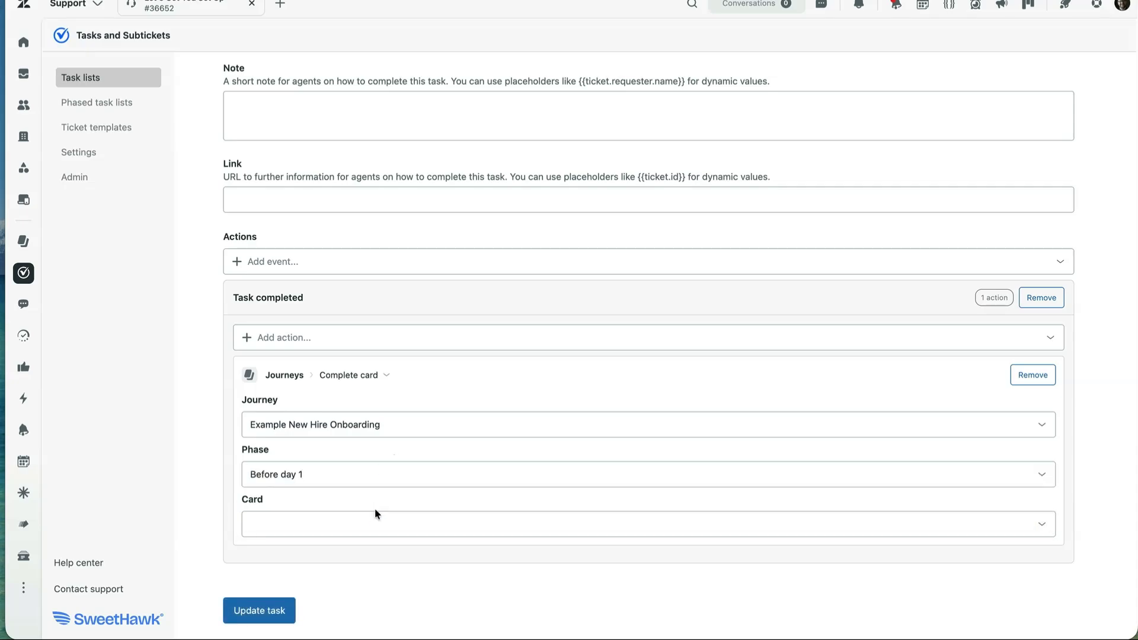
Choose Your New Laptop as the card to complete and update the task
{"action": "left_click", "coordinate": [372, 522]}
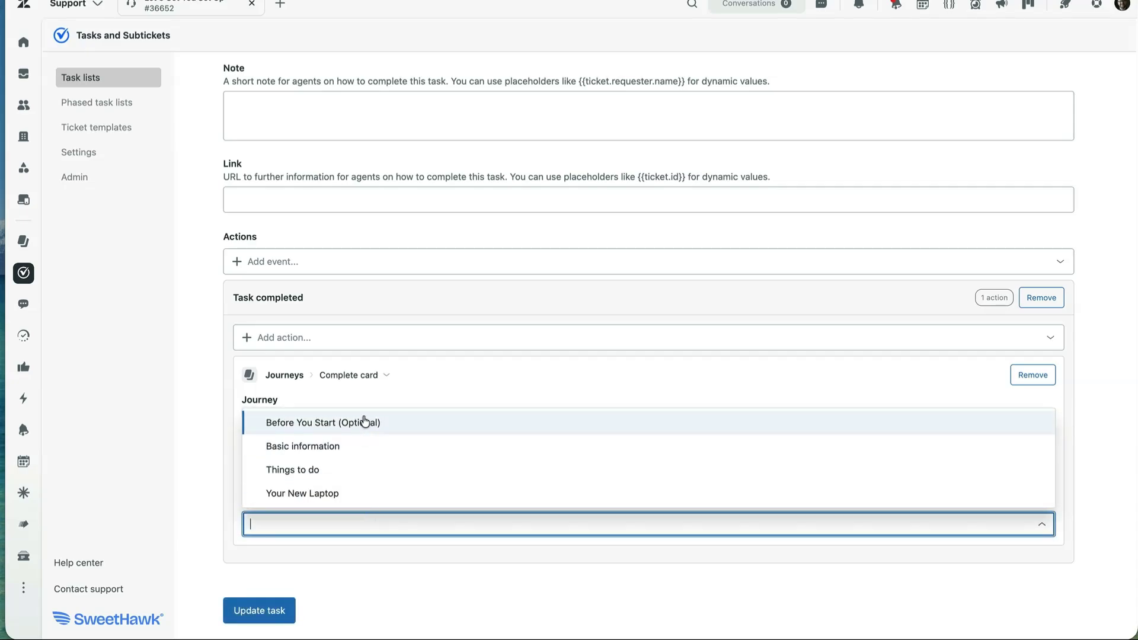
{"action": "left_click", "coordinate": [355, 496]}
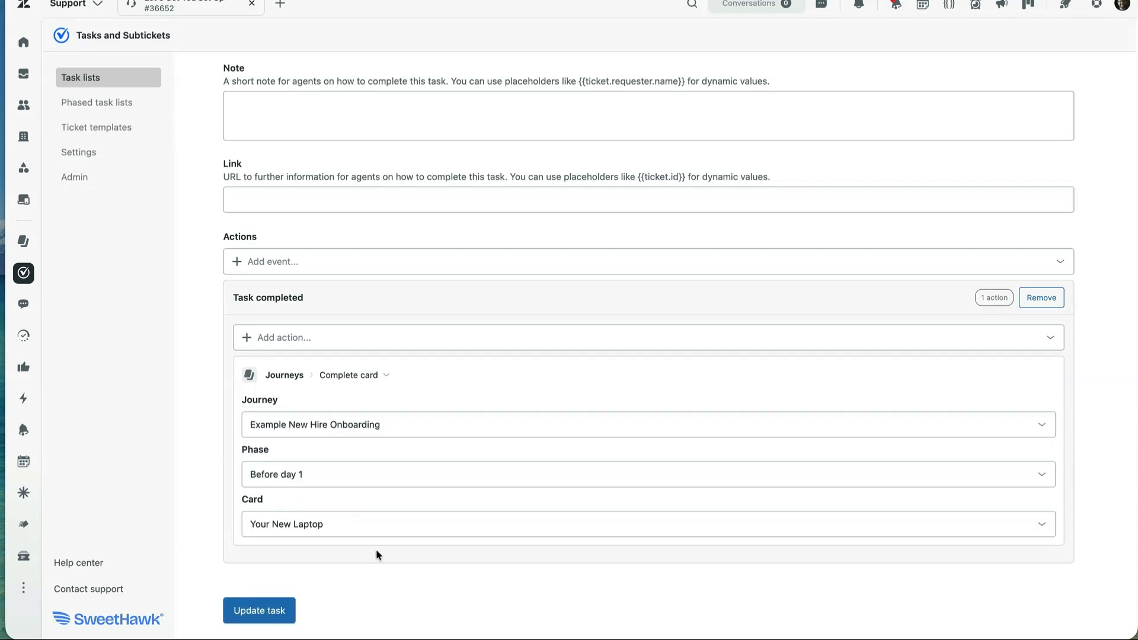
{"action": "left_click", "coordinate": [274, 613]}
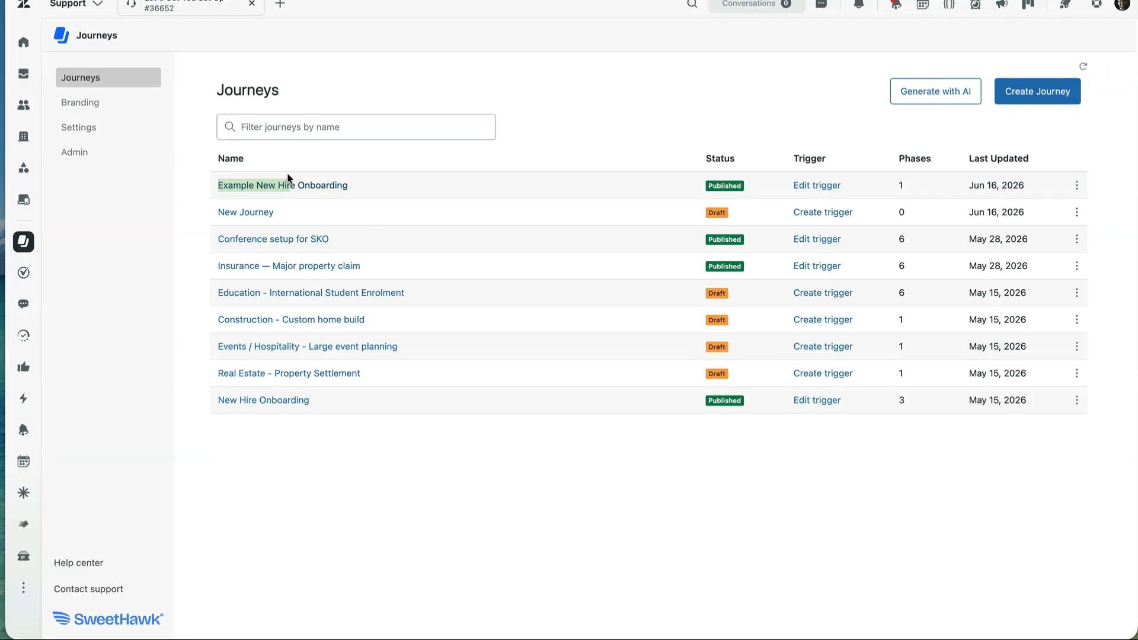
Make the Journey started comment public in the Example New Hire Onboarding journey's settings and save them
{"action": "left_click", "coordinate": [297, 185]}
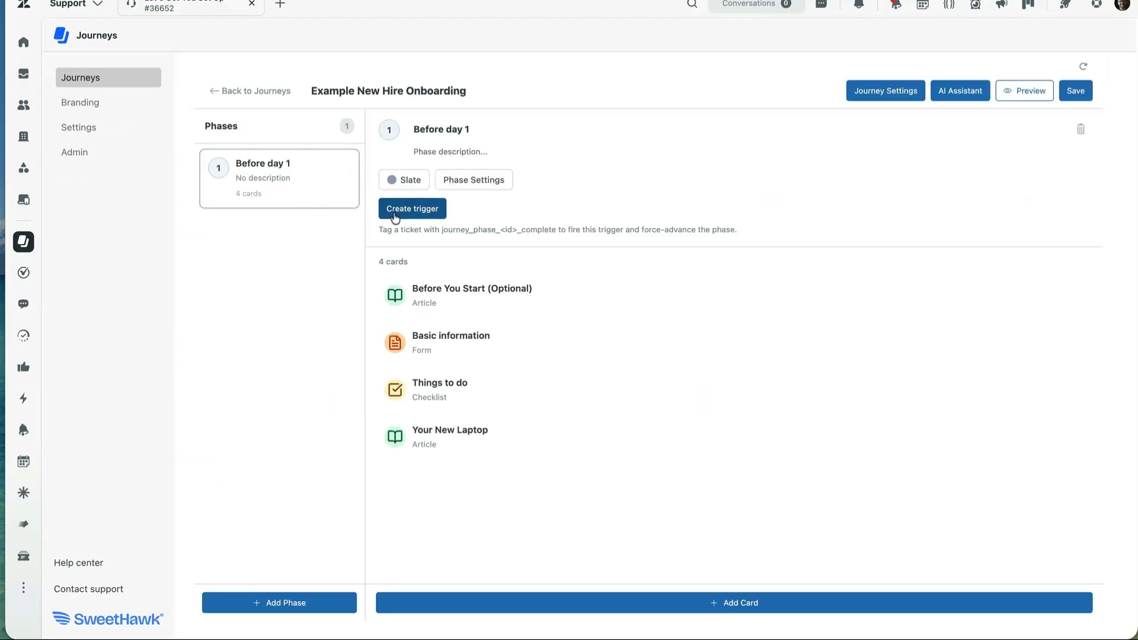
{"action": "left_click", "coordinate": [879, 100]}
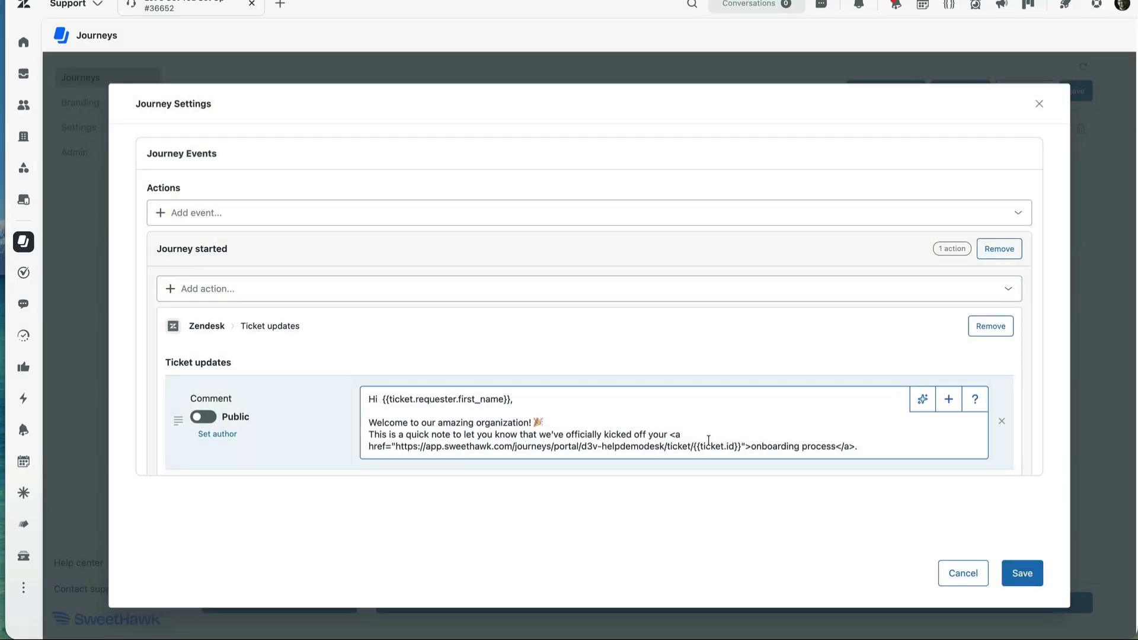
{"action": "left_click", "coordinate": [204, 418]}
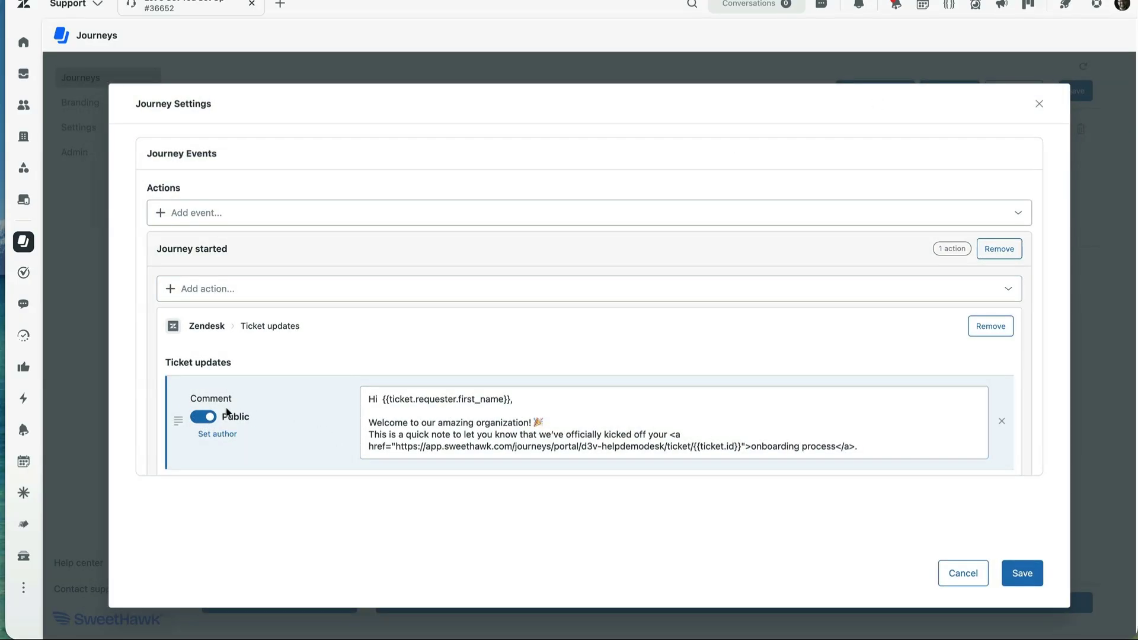
{"action": "left_click", "coordinate": [1022, 575]}
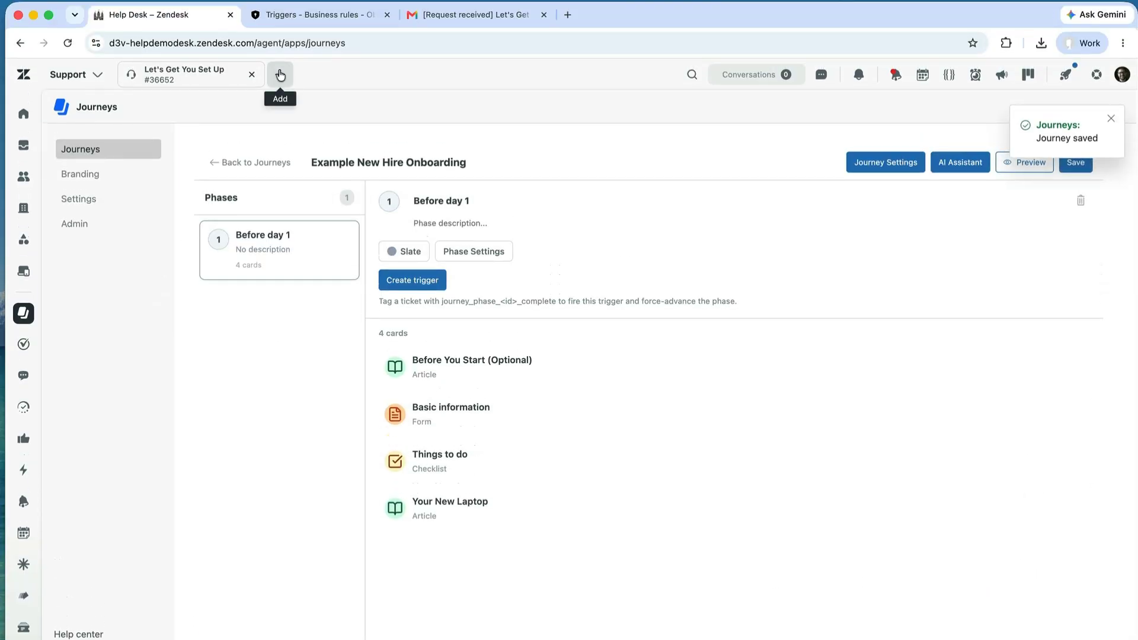
Create a new ticket and set the new hire as its requester
{"action": "left_click", "coordinate": [280, 74]}
{"action": "left_click", "coordinate": [357, 141]}
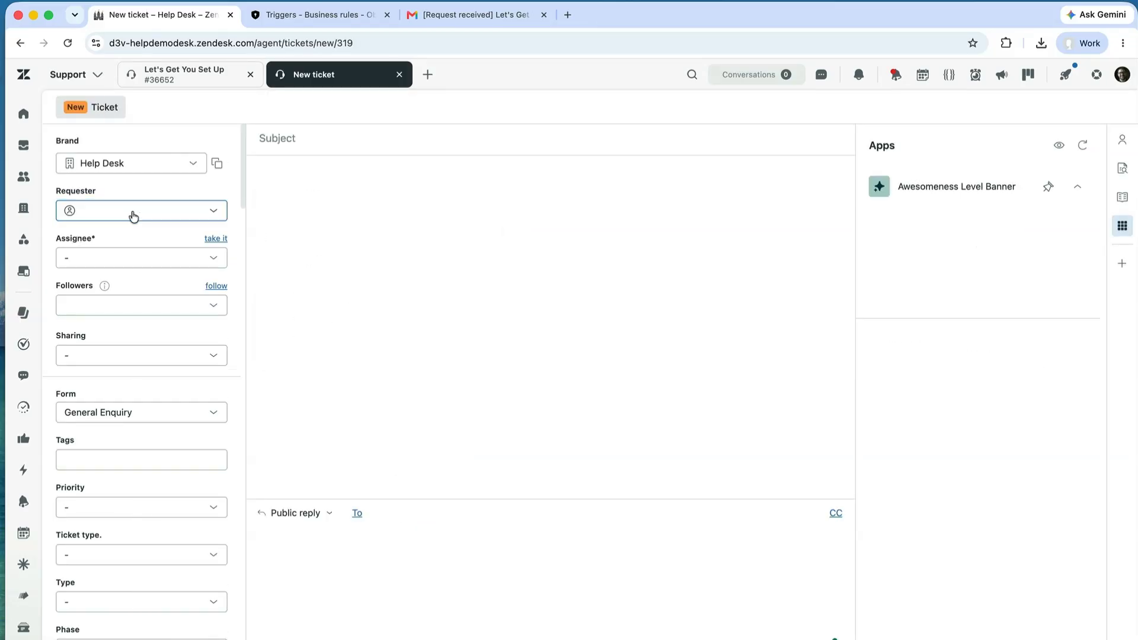
{"action": "left_click", "coordinate": [134, 217]}
{"action": "type", "text": "jeff"}
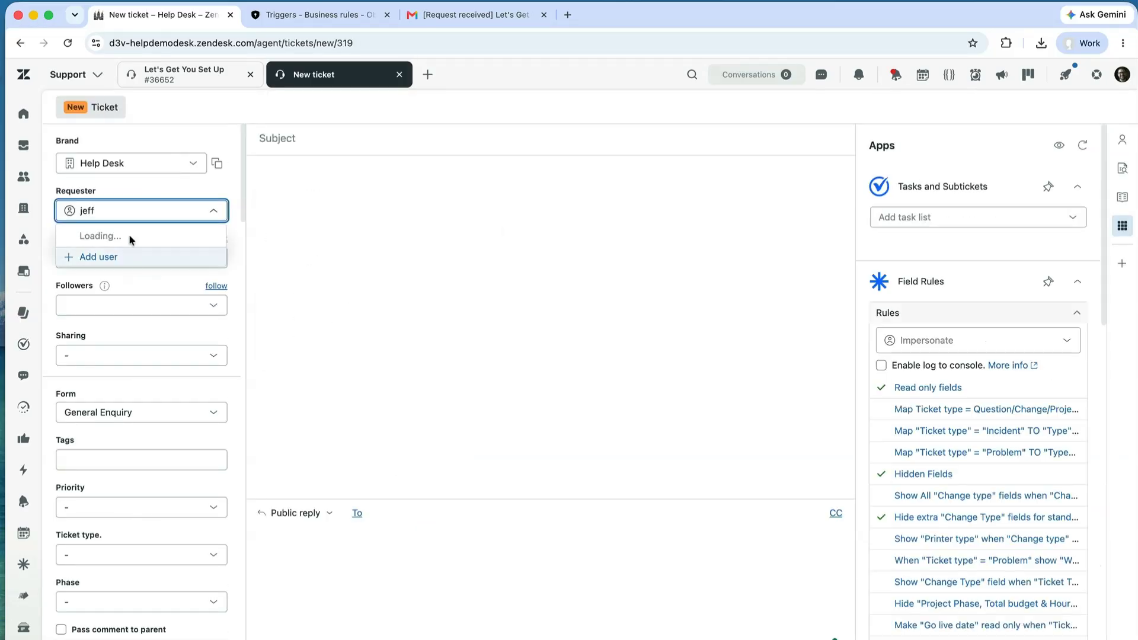
{"action": "left_click", "coordinate": [148, 273]}
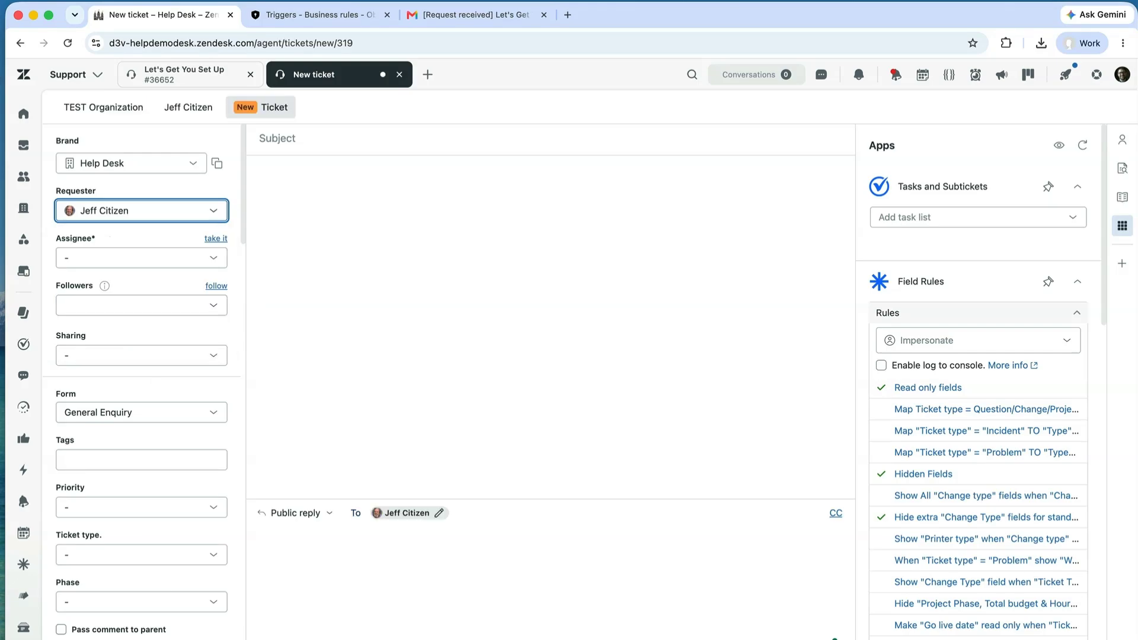
Fill in the ticket with the example macro for "Let's Get You Set Up" and submit it as New
{"action": "left_click", "coordinate": [178, 624]}
{"action": "type", "text": "exa"}
{"action": "key", "text": "Return"}
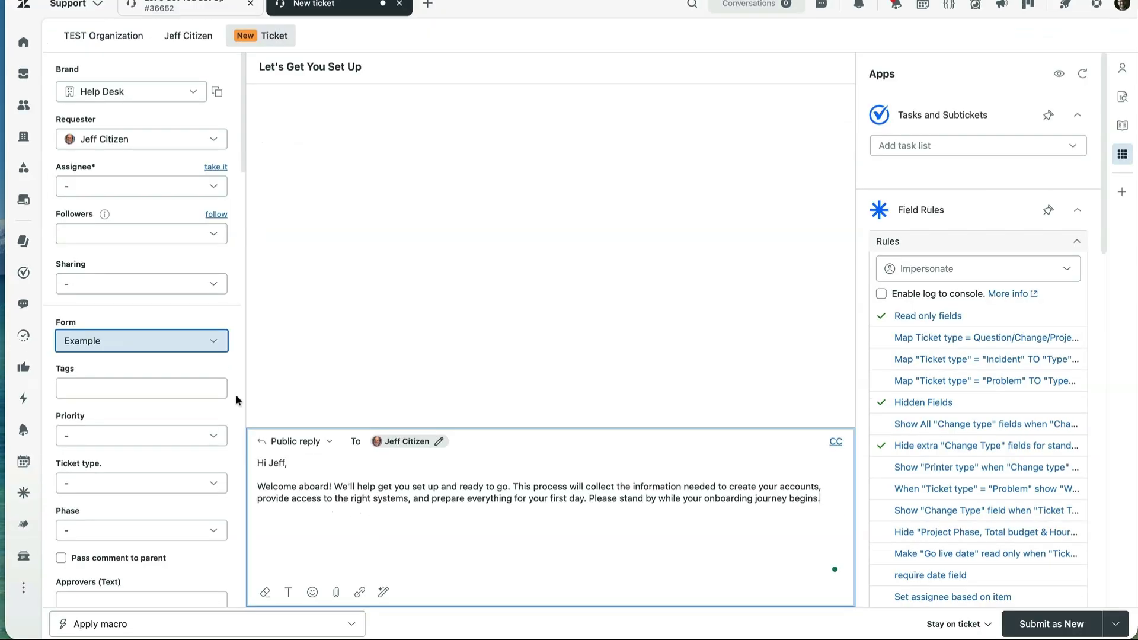
{"action": "left_click", "coordinate": [1051, 624]}
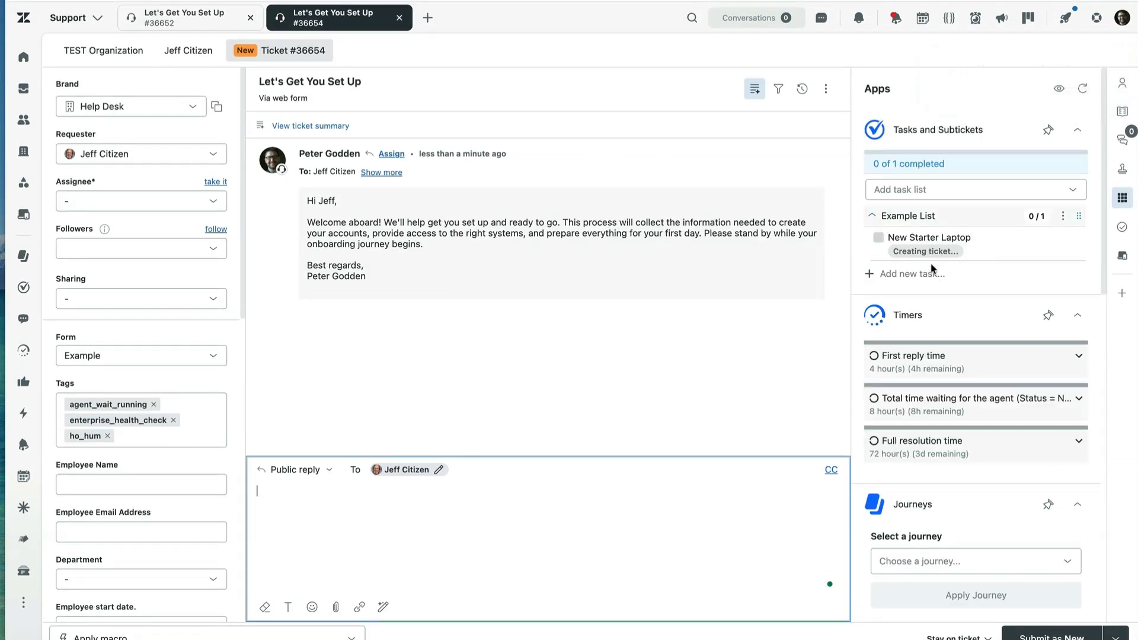
Examine the new ticket's subticket task, the welcome comment from the Journeys app and the journey attached to the ticket
{"action": "scroll", "coordinate": [930, 262], "scroll_direction": "down", "scroll_amount": 1}
{"action": "scroll", "coordinate": [958, 228], "scroll_direction": "down", "scroll_amount": 1}
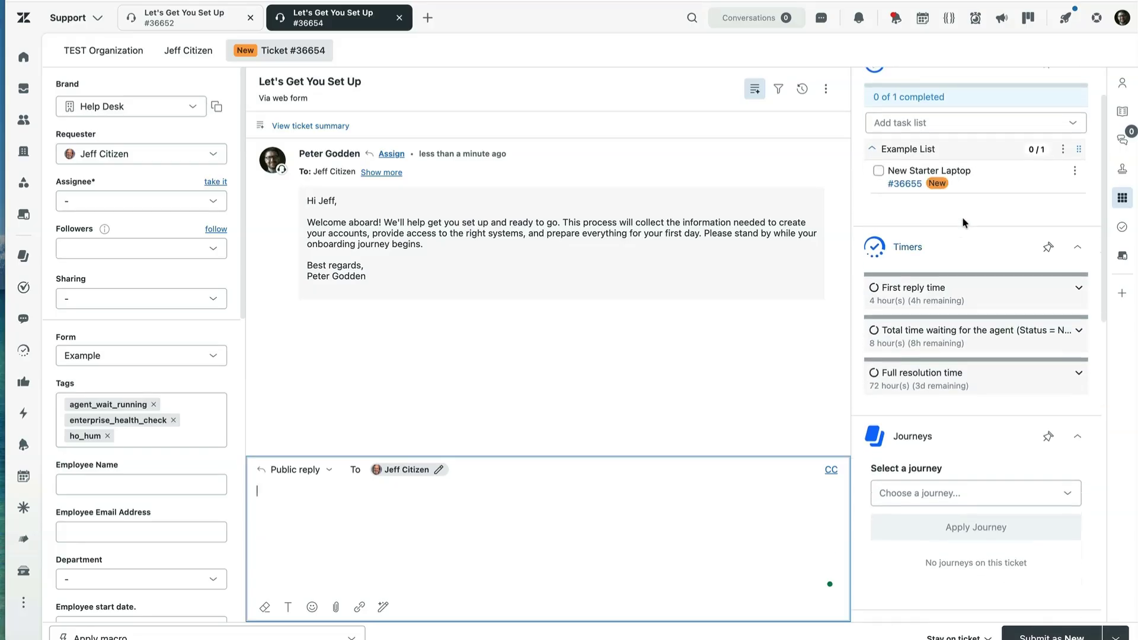
{"action": "scroll", "coordinate": [988, 409], "scroll_direction": "down", "scroll_amount": 1}
{"action": "scroll", "coordinate": [988, 409], "scroll_direction": "down", "scroll_amount": 1}
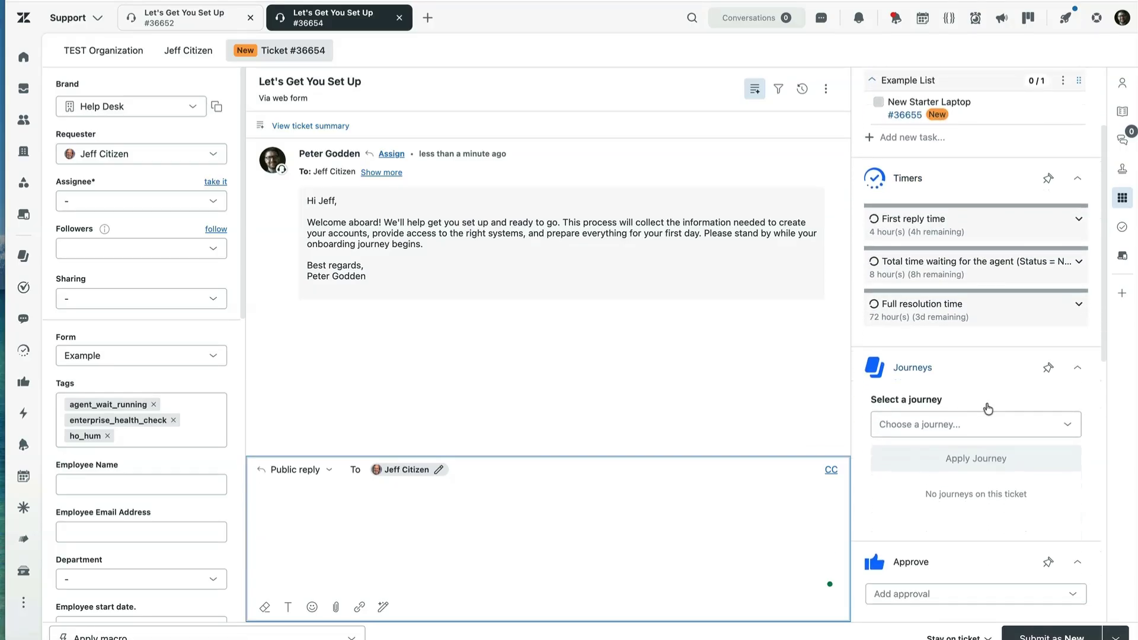
{"action": "scroll", "coordinate": [988, 483], "scroll_direction": "down", "scroll_amount": 1}
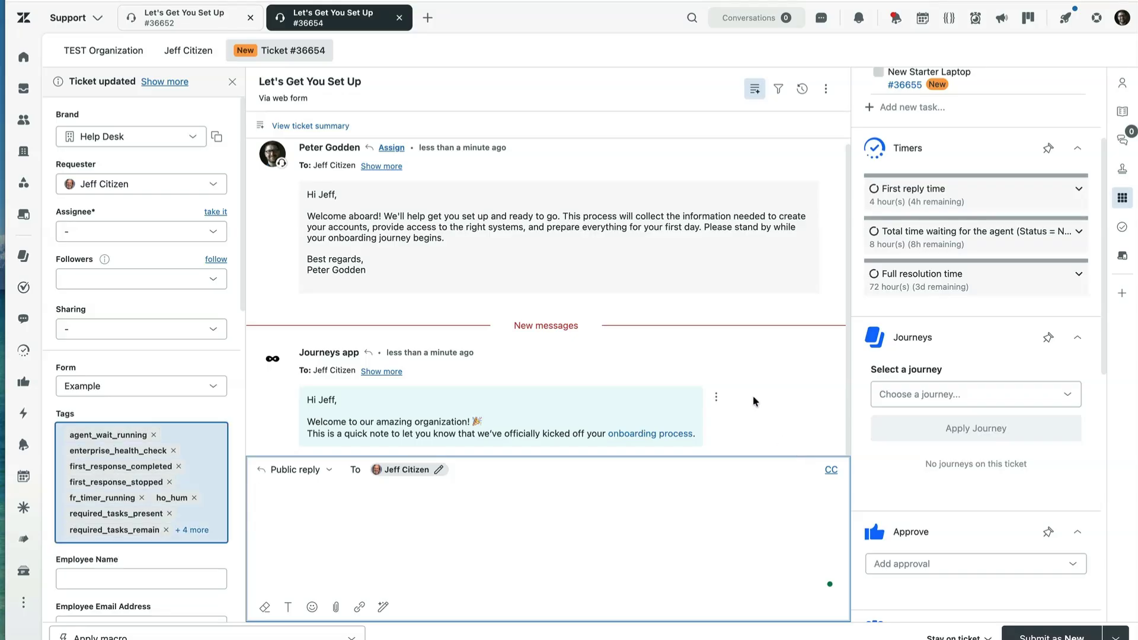
{"action": "left_click_drag", "start_coordinate": [308, 421], "coordinate": [435, 422]}
{"action": "scroll", "coordinate": [998, 488], "scroll_direction": "down", "scroll_amount": 3}
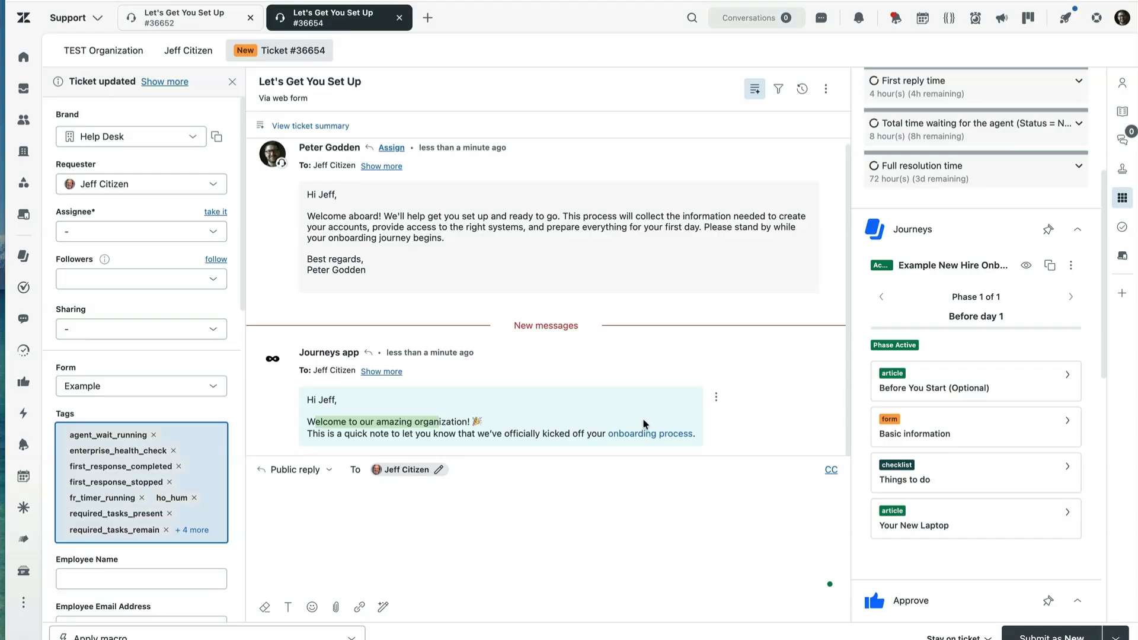
Switch to Gmail and open the newest "Request update: Let's Get You Set Up" email to read the welcome comment
{"action": "left_click", "coordinate": [477, 10]}
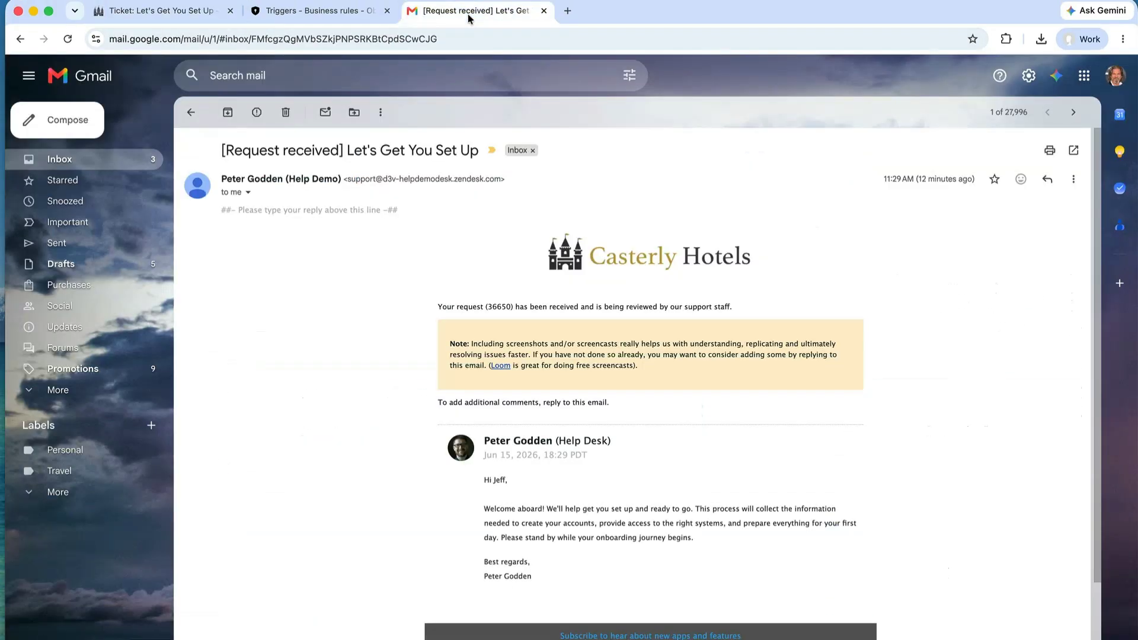
{"action": "left_click", "coordinate": [115, 157]}
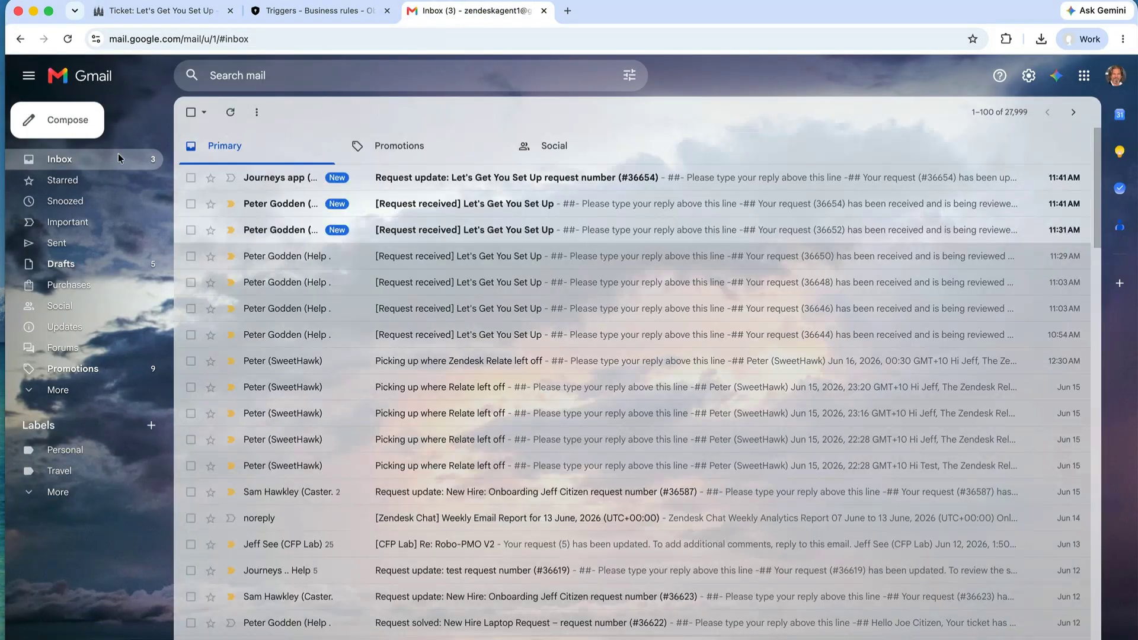
{"action": "left_click", "coordinate": [443, 183]}
{"action": "scroll", "coordinate": [457, 260], "scroll_direction": "down", "scroll_amount": 2}
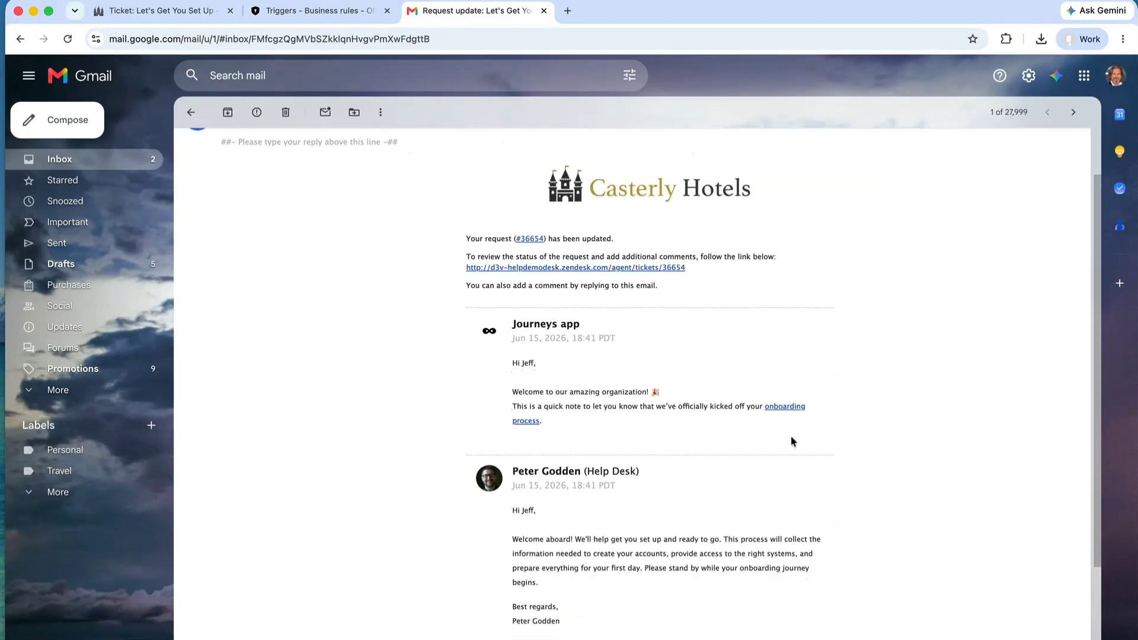
Follow the email's onboarding process link and complete the "Before You Start (Optional)" card in the journey portal
{"action": "left_click", "coordinate": [795, 409]}
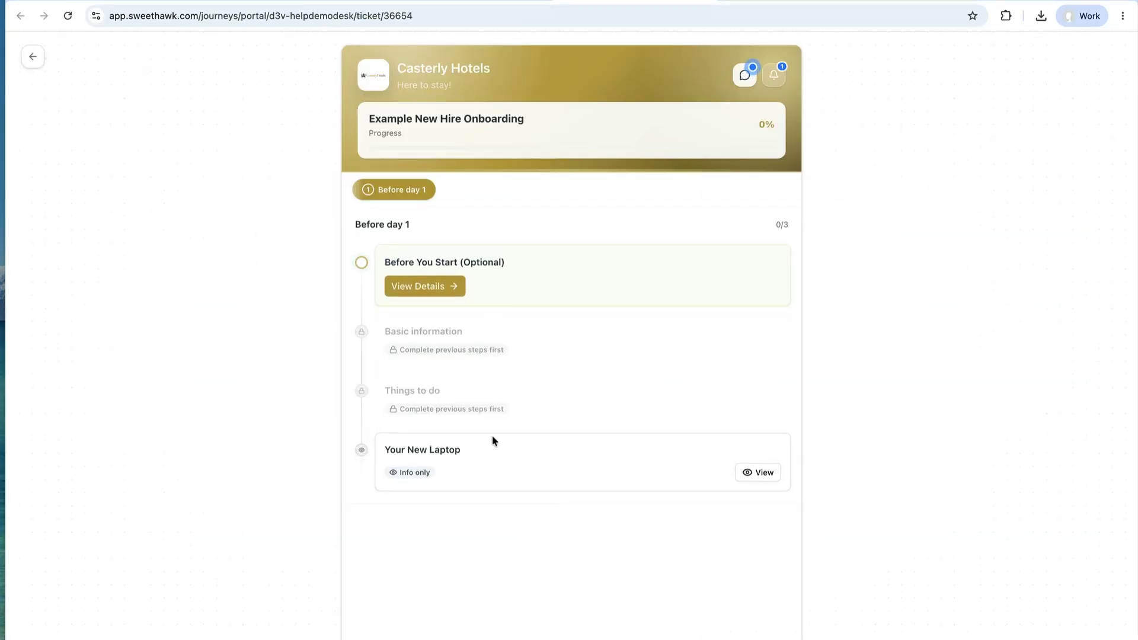
{"action": "left_click", "coordinate": [436, 285]}
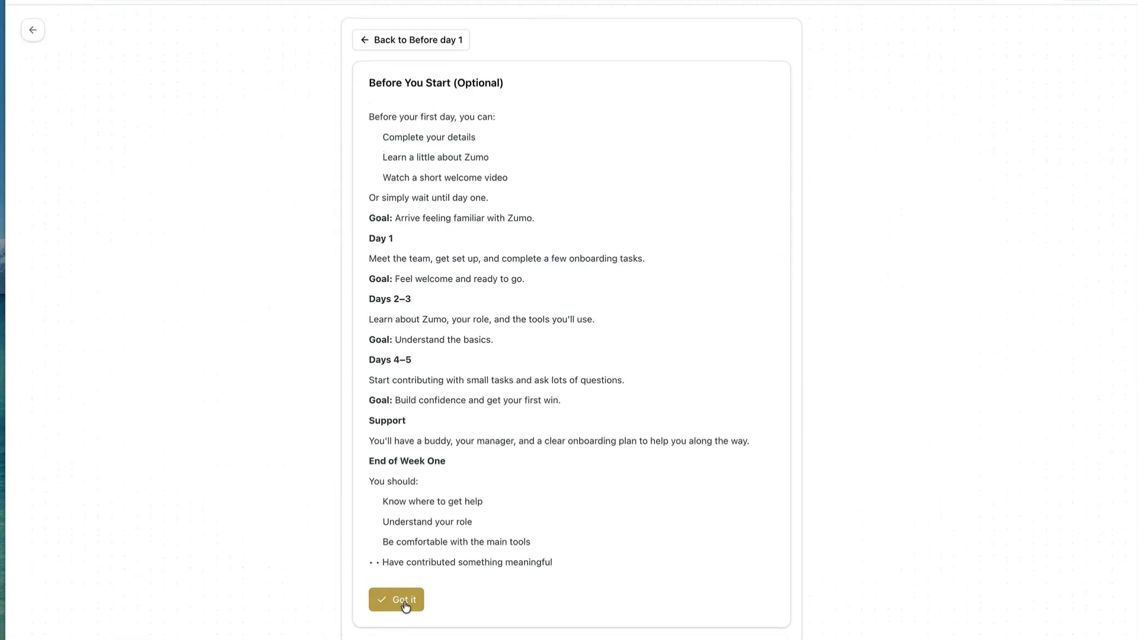
{"action": "left_click", "coordinate": [400, 627]}
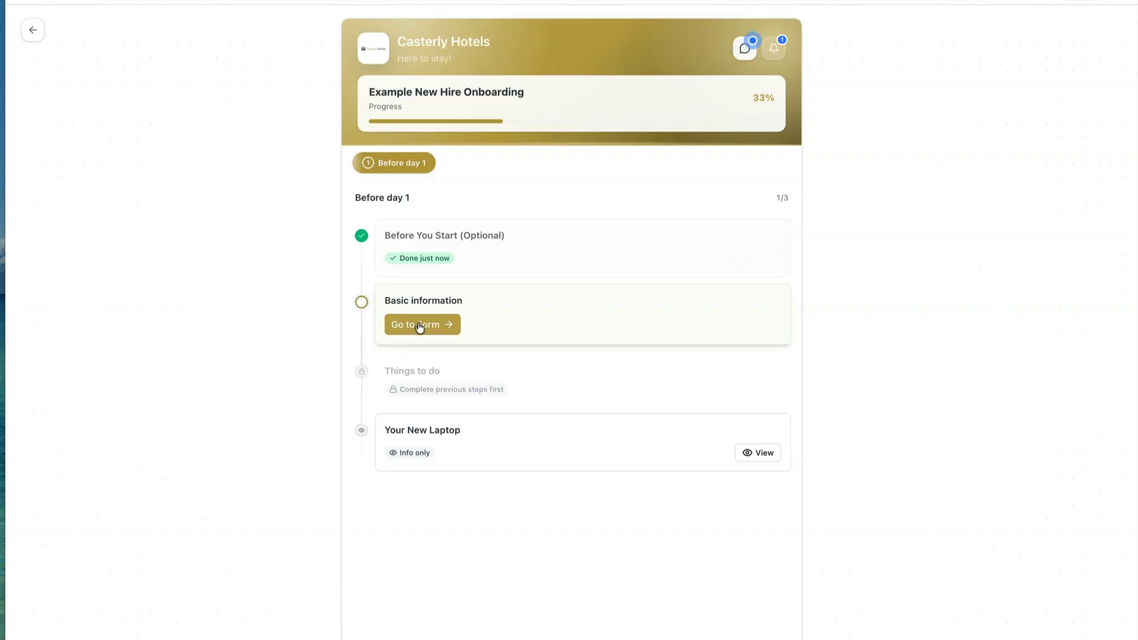
Complete the "Basic information" form with the full legal name, job title "asdfsd" and employment type full-time, and submit it
{"action": "left_click", "coordinate": [420, 324]}
{"action": "left_click", "coordinate": [437, 134]}
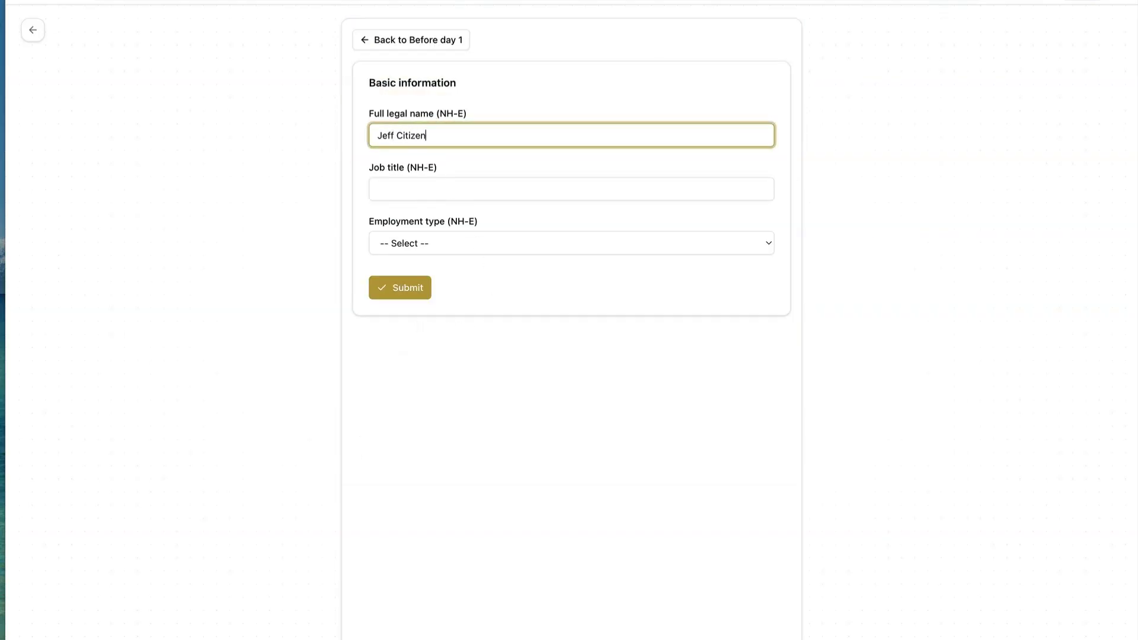
{"action": "left_click", "coordinate": [453, 189]}
{"action": "type", "text": "asdfsd"}
{"action": "left_click", "coordinate": [456, 246]}
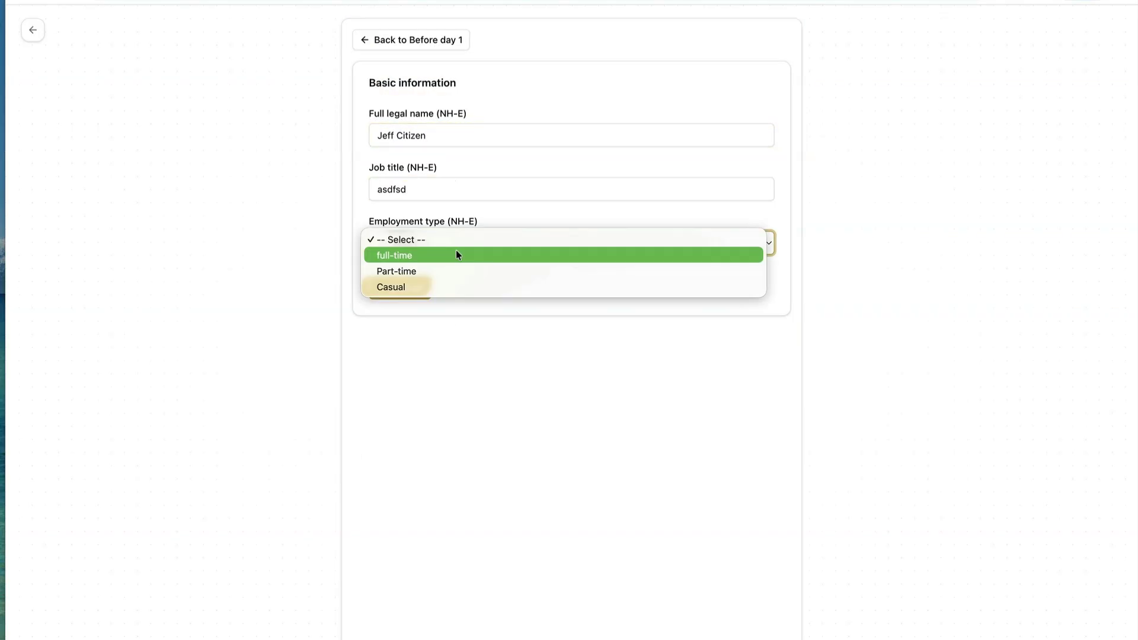
{"action": "left_click", "coordinate": [457, 254]}
{"action": "key", "text": "Return"}
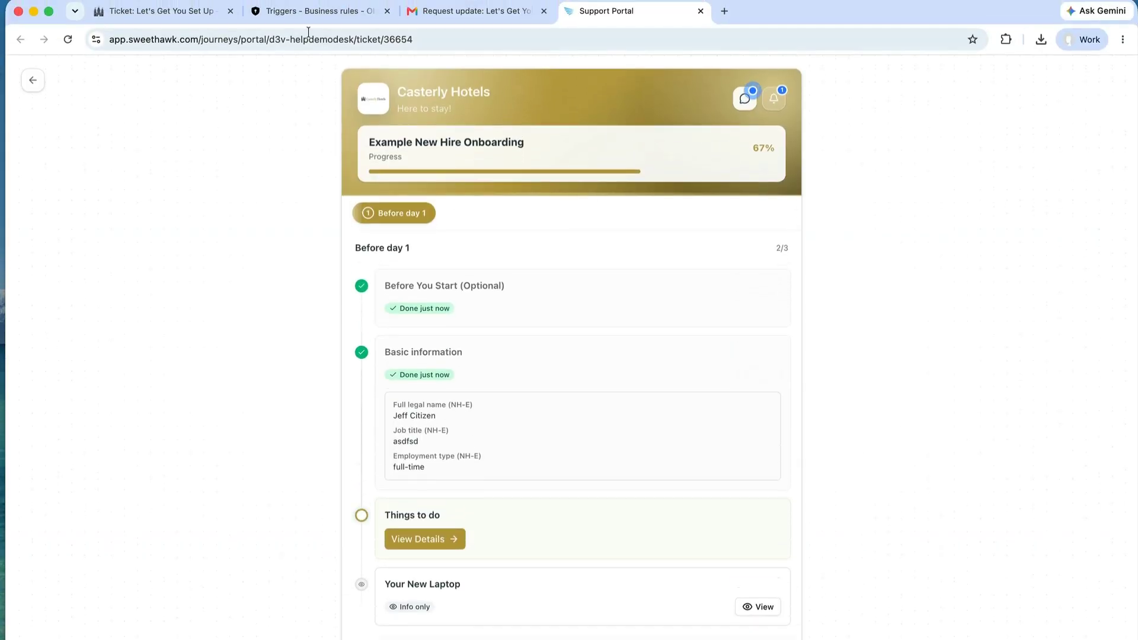
Switch to the Zendesk ticket and examine its name, job title and employment type fields for the submitted form data
{"action": "left_click", "coordinate": [165, 12]}
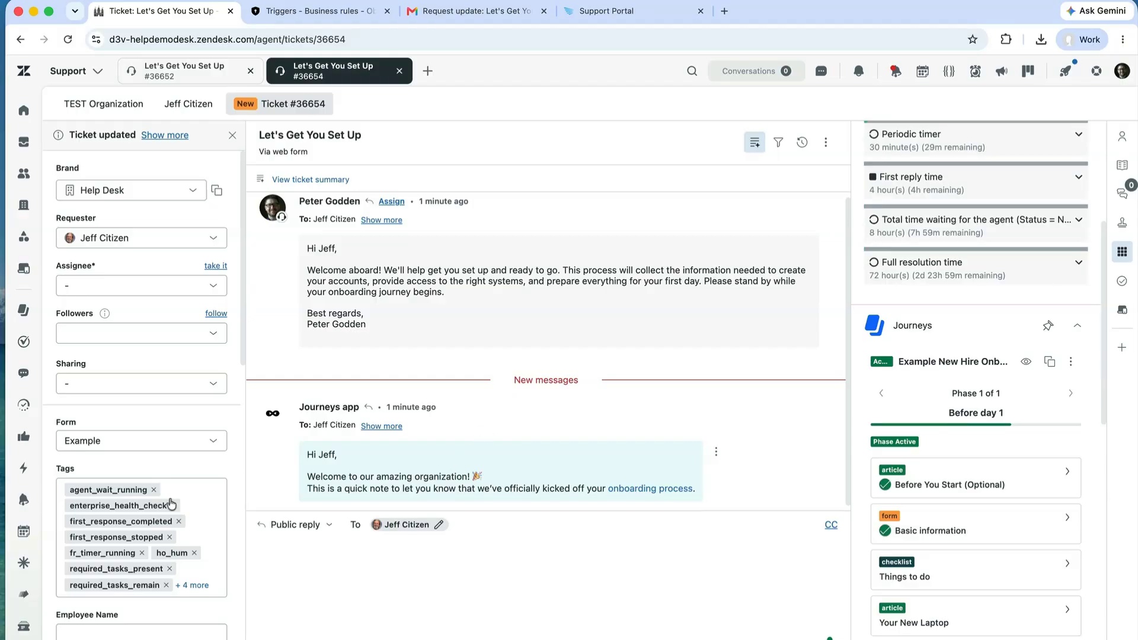
{"action": "scroll", "coordinate": [166, 505], "scroll_direction": "down", "scroll_amount": 7}
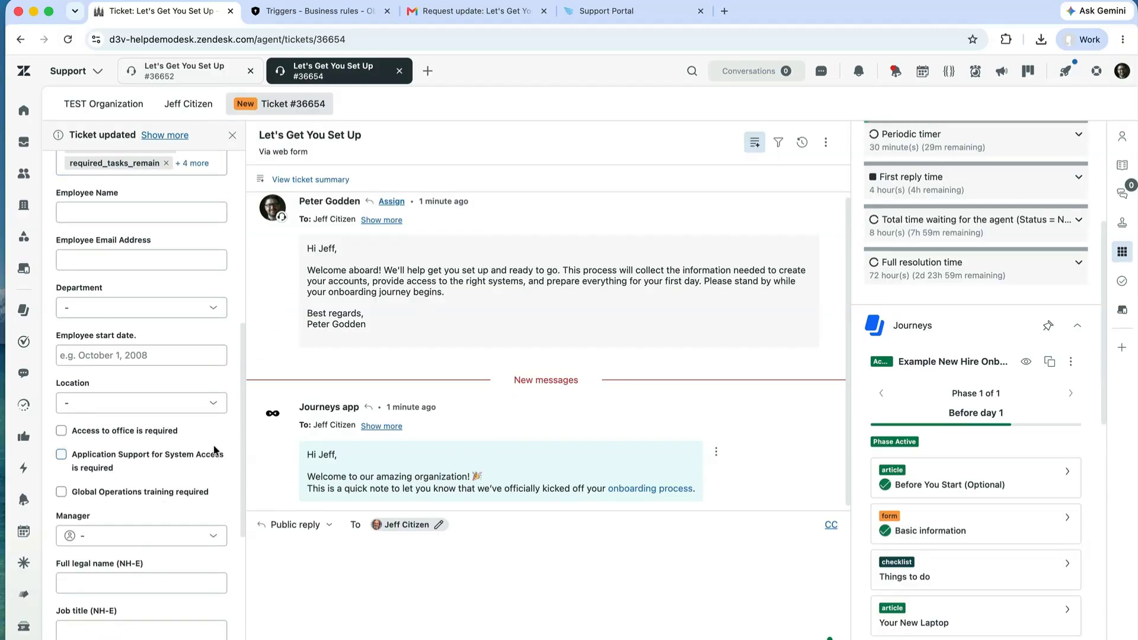
{"action": "scroll", "coordinate": [213, 428], "scroll_direction": "down", "scroll_amount": 4}
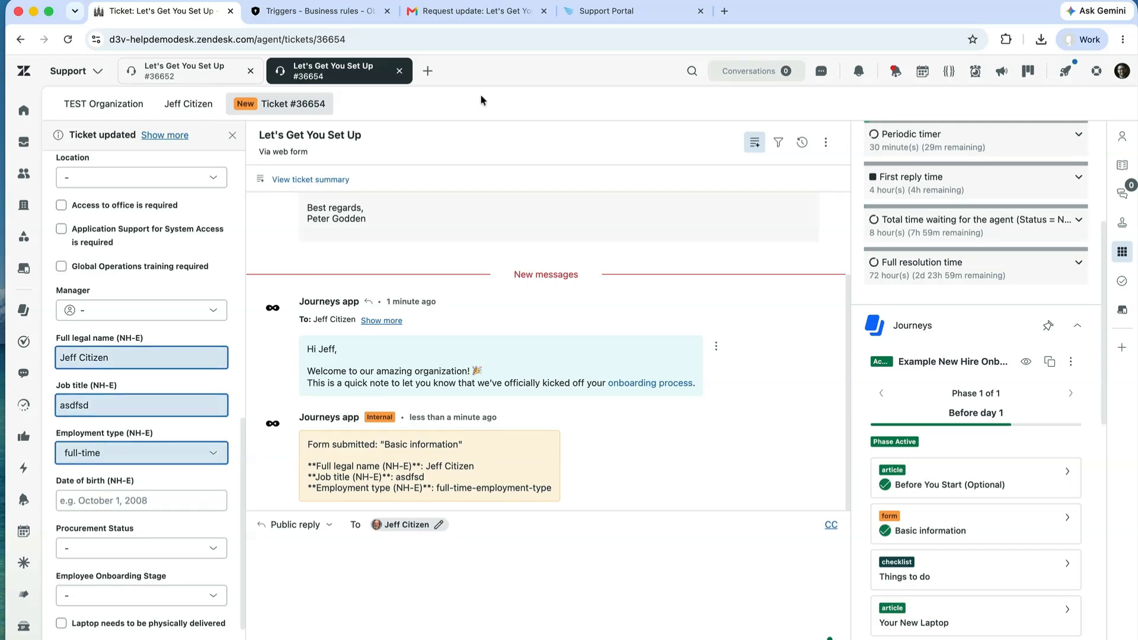
Return to the journey portal and complete the "Things to do" checklist with Task 1 and Task 2 ticked
{"action": "left_click", "coordinate": [611, 9]}
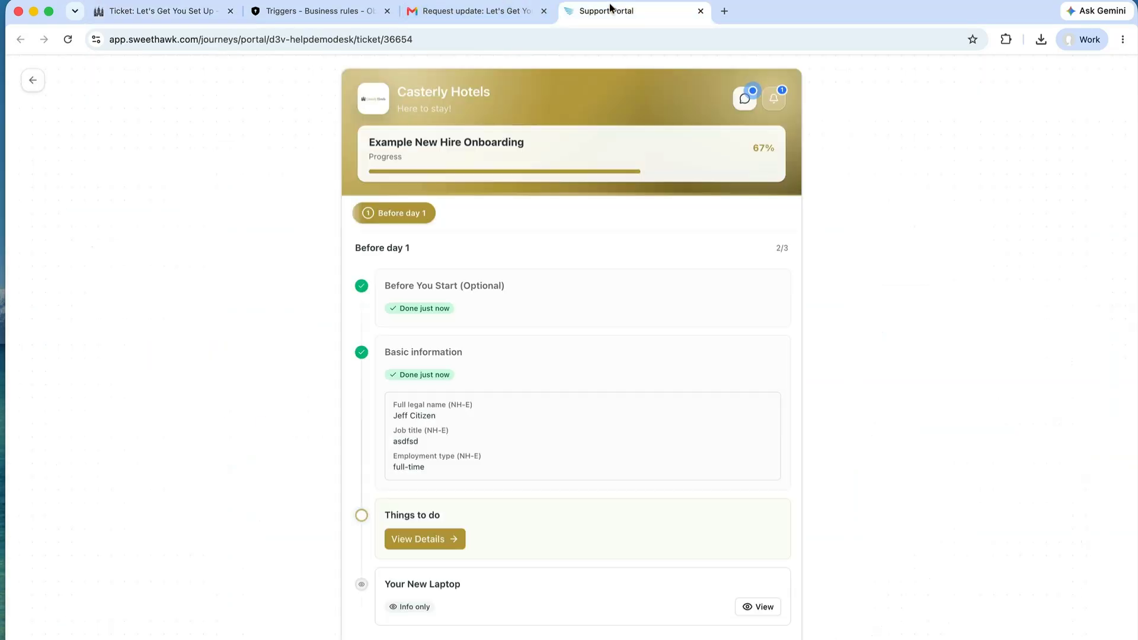
{"action": "left_click", "coordinate": [421, 537]}
{"action": "left_click", "coordinate": [387, 195]}
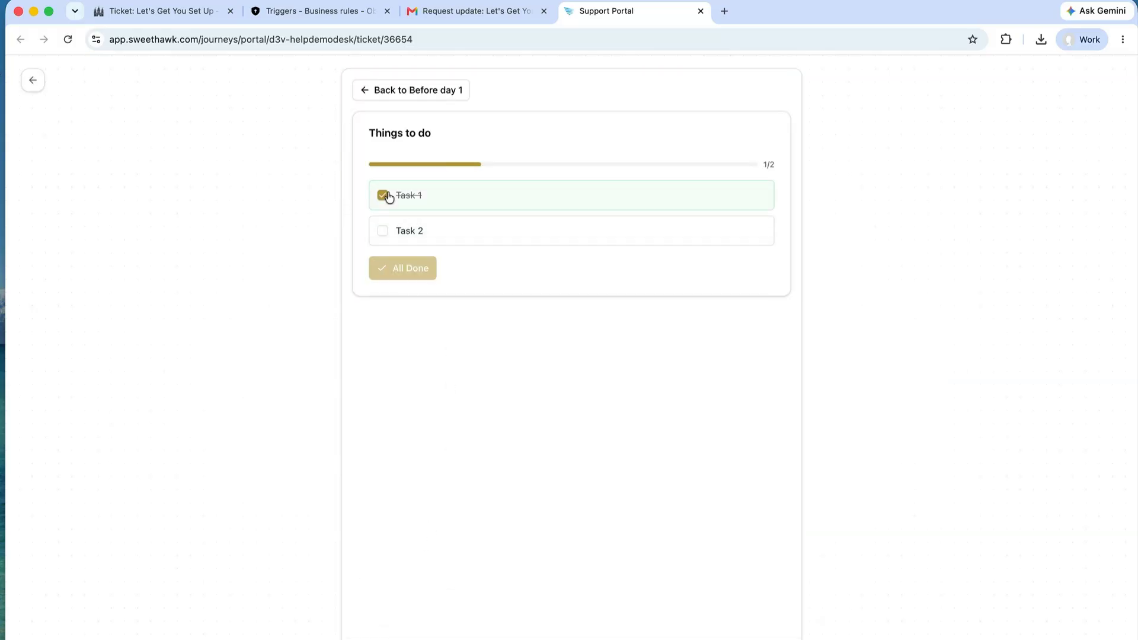
{"action": "left_click", "coordinate": [385, 230]}
{"action": "left_click", "coordinate": [413, 266]}
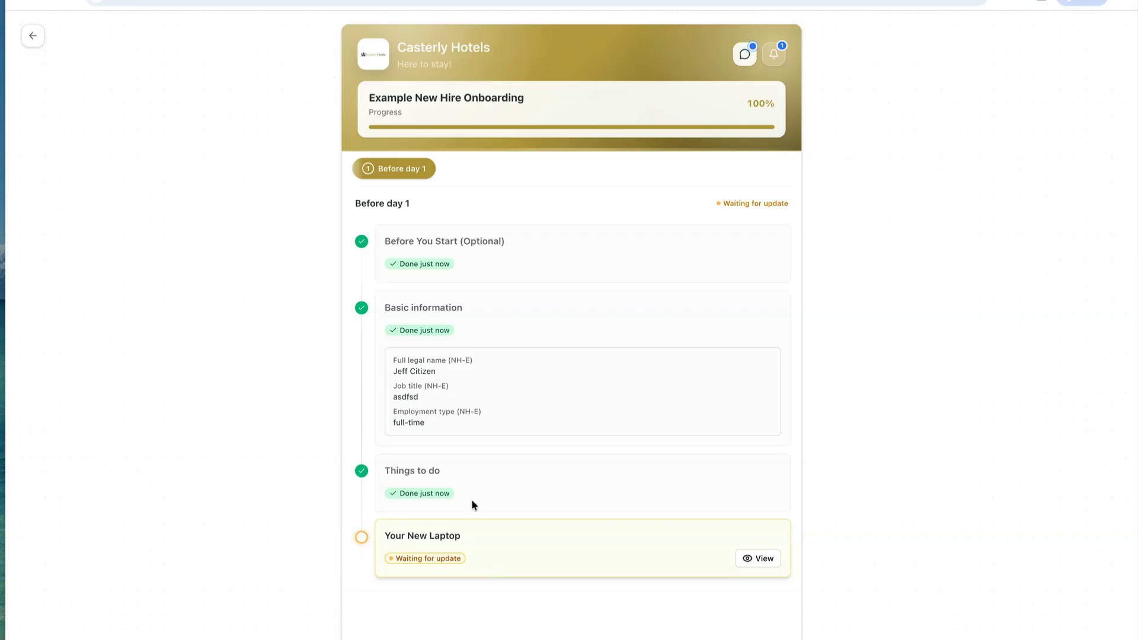
Open the New Starter Laptop subticket from the Zendesk ticket, assign it to yourself and submit it as Solved
{"action": "left_click", "coordinate": [172, 18]}
{"action": "scroll", "coordinate": [1006, 255], "scroll_direction": "up", "scroll_amount": 5}
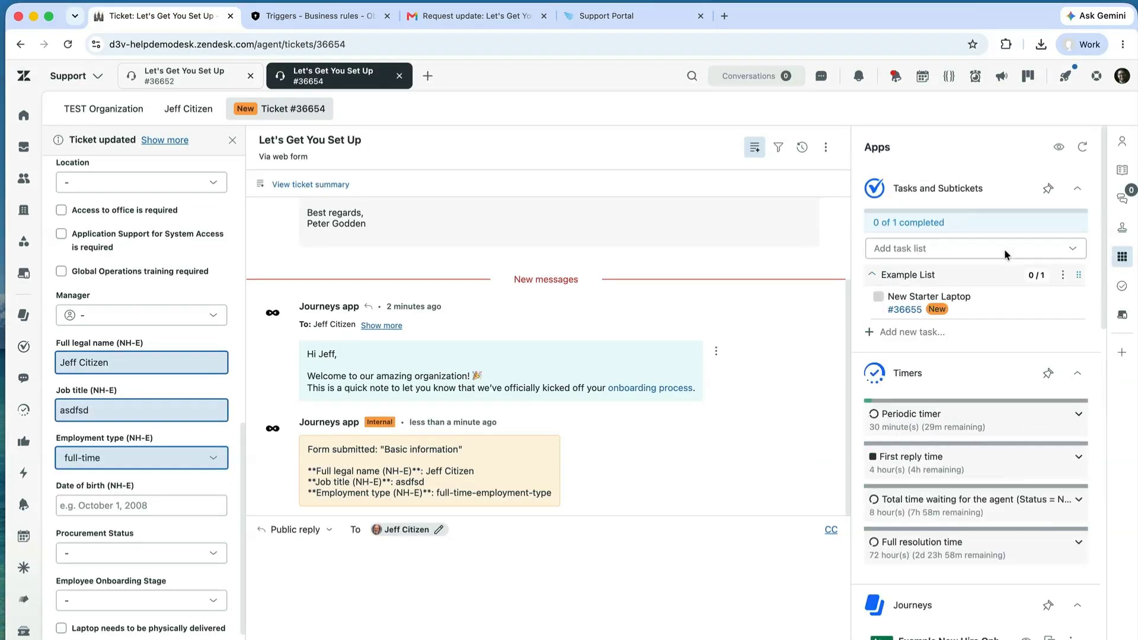
{"action": "left_click", "coordinate": [904, 310]}
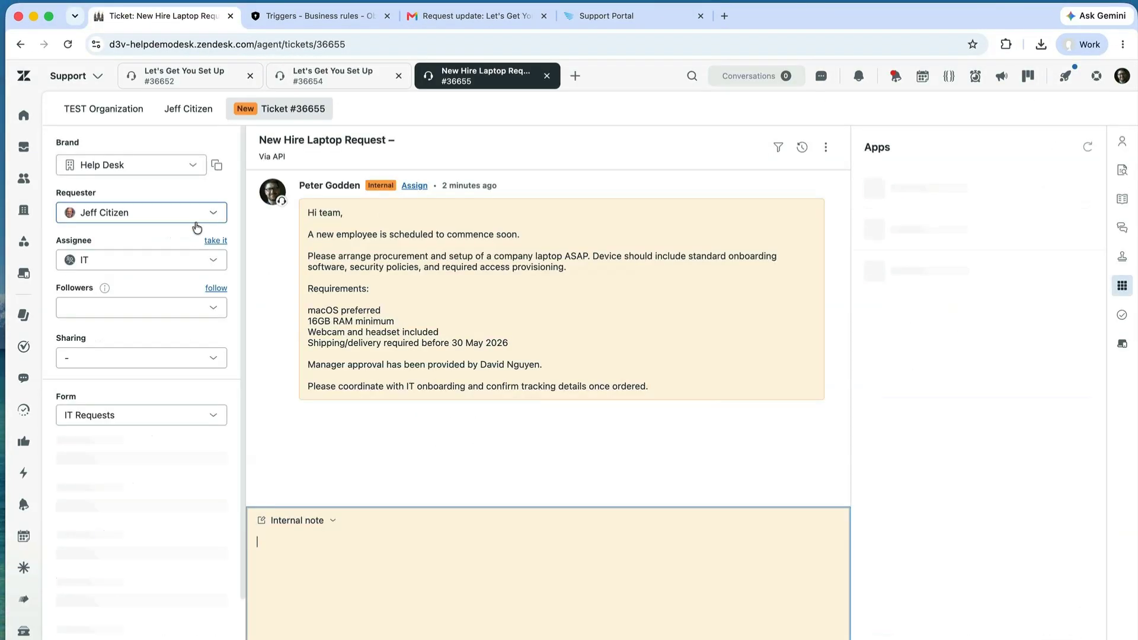
{"action": "left_click", "coordinate": [216, 241]}
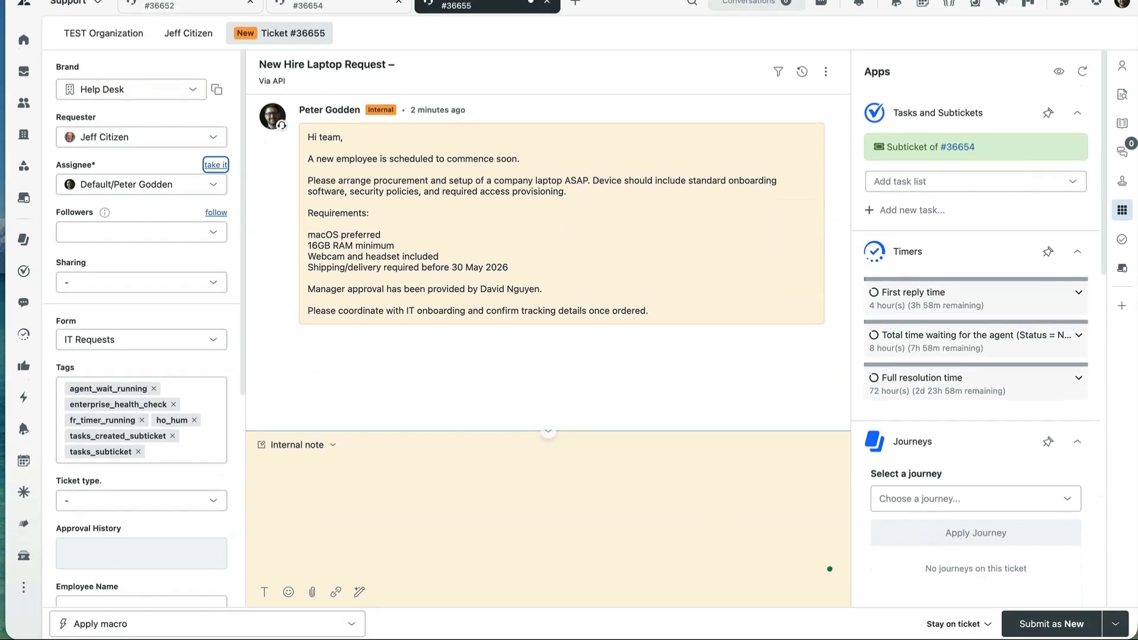
{"action": "left_click", "coordinate": [1115, 624]}
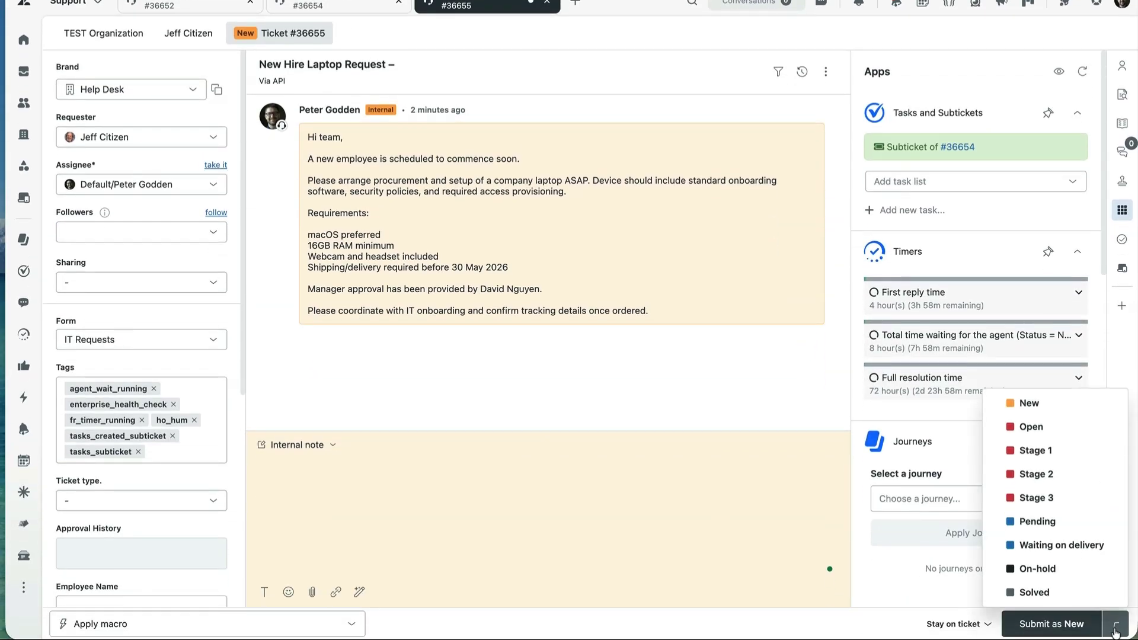
{"action": "left_click", "coordinate": [1077, 596]}
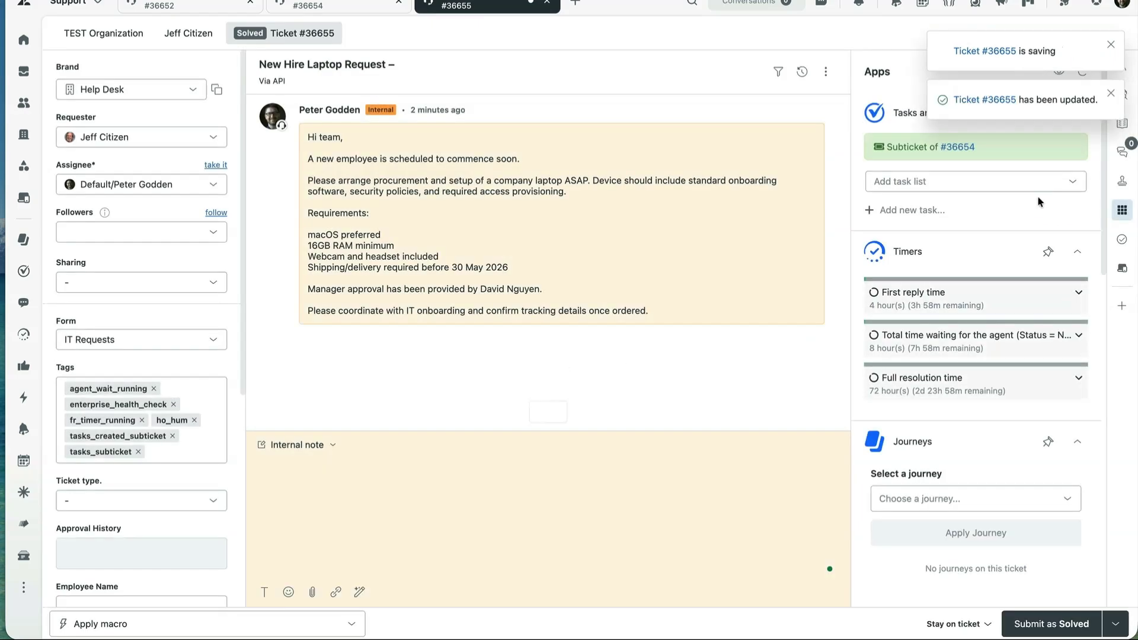
Check the parent ticket's task list, then reload the journey portal and read the "Your New Laptop" card's collection instructions
{"action": "left_click", "coordinate": [967, 147]}
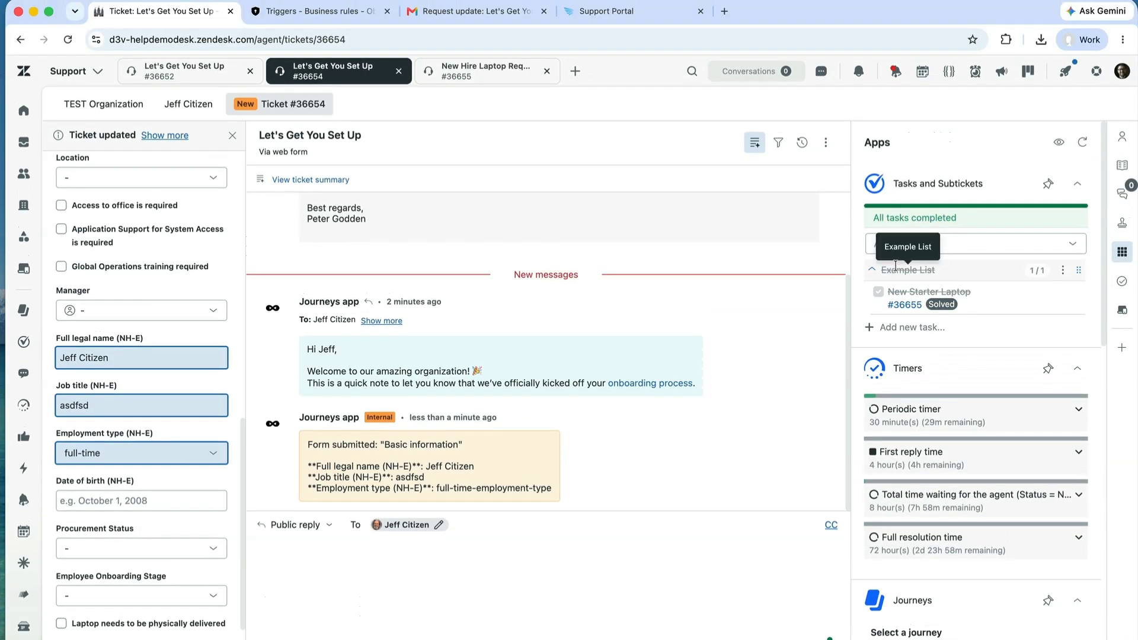
{"action": "left_click", "coordinate": [618, 12]}
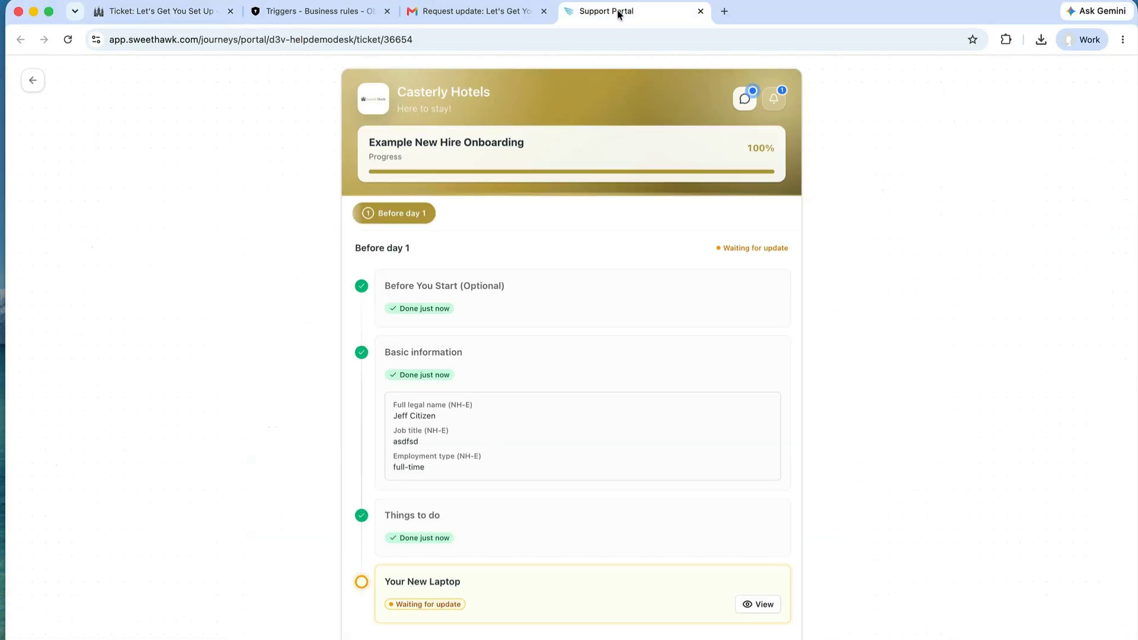
{"action": "left_click", "coordinate": [68, 39]}
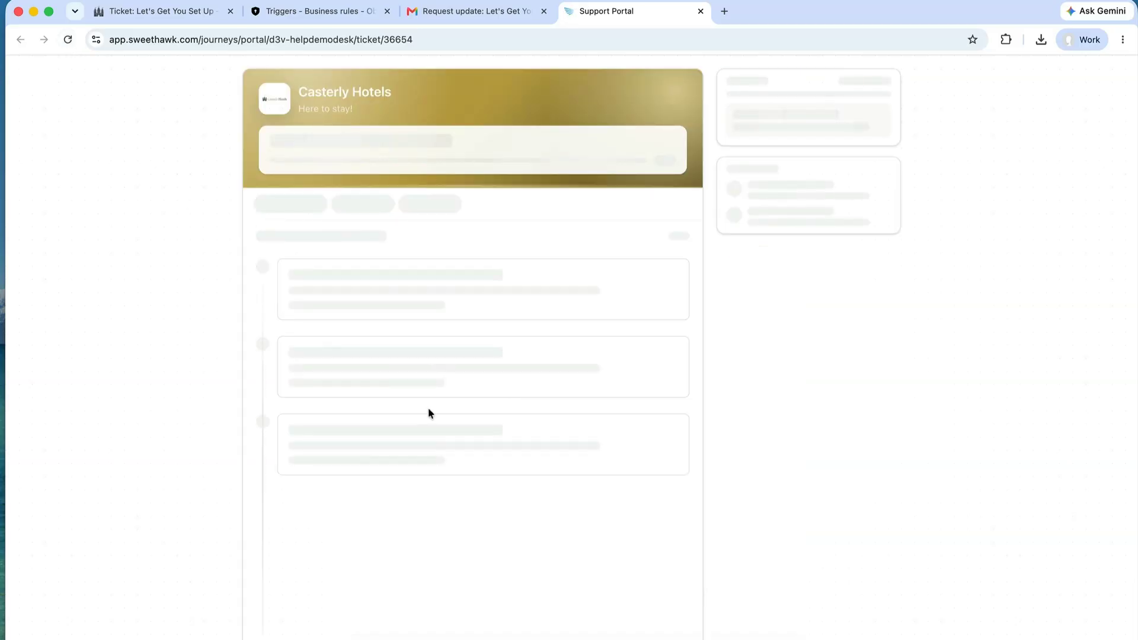
{"action": "scroll", "coordinate": [481, 432], "scroll_direction": "down", "scroll_amount": 3}
{"action": "left_click", "coordinate": [504, 578]}
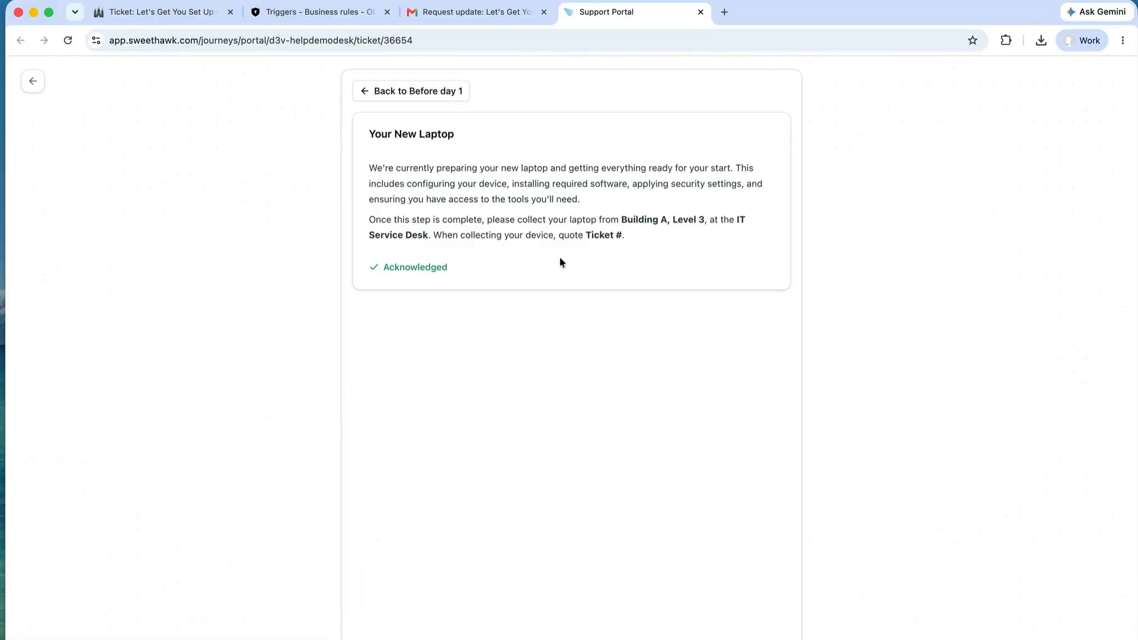
{"action": "left_click_drag", "start_coordinate": [620, 223], "coordinate": [751, 222]}
{"action": "left_click", "coordinate": [412, 227]}
Switch to the Google Slides presentation and show the second slide, covering the End user and Team points
{"action": "left_click", "coordinate": [153, 11]}
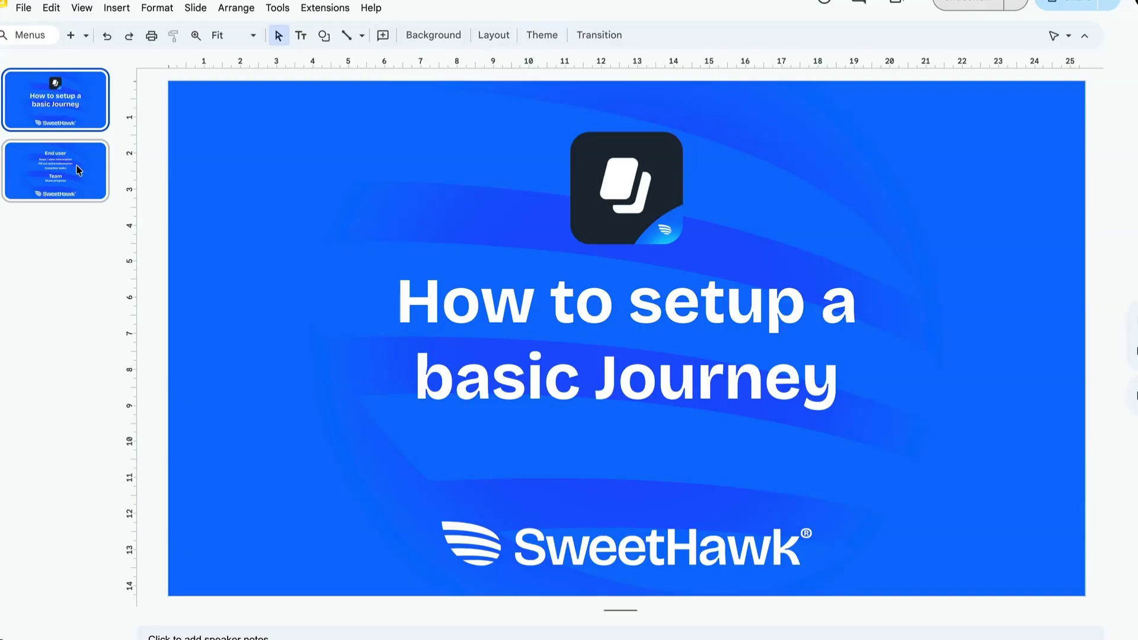
{"action": "left_click", "coordinate": [72, 163]}
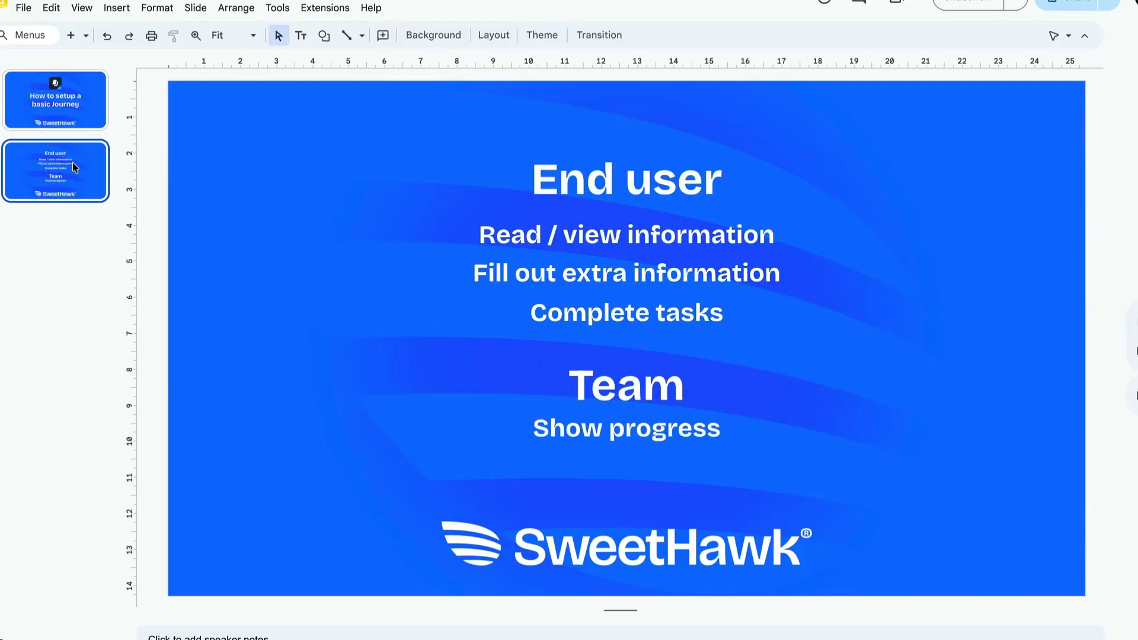